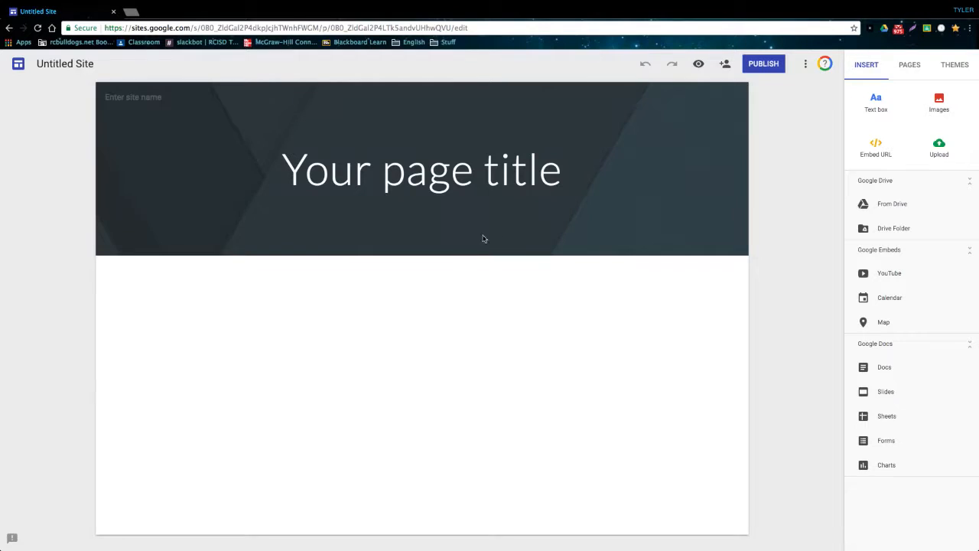
# Name the site "Connected 4 Learning" and give the page the same title
pyautogui.click(83, 62)
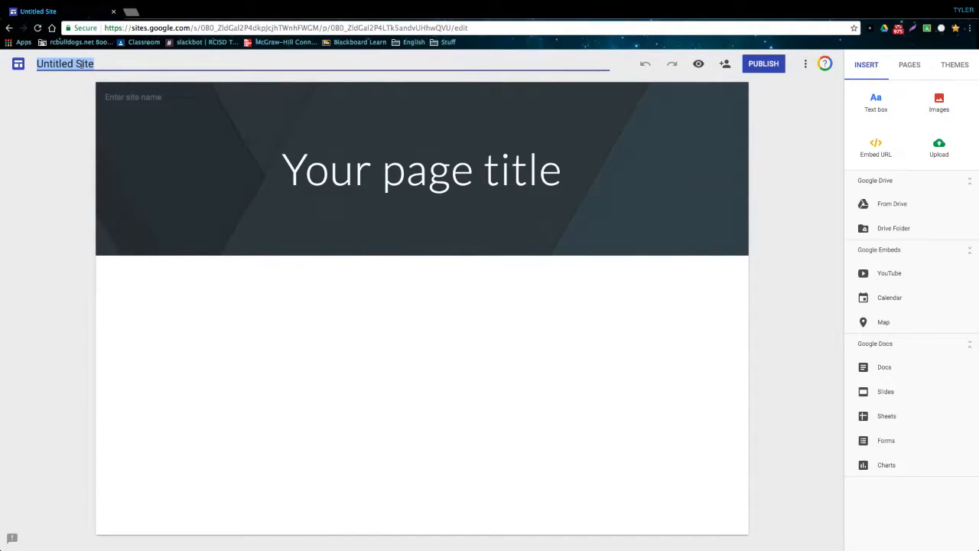
pyautogui.write('Connected 4 L')
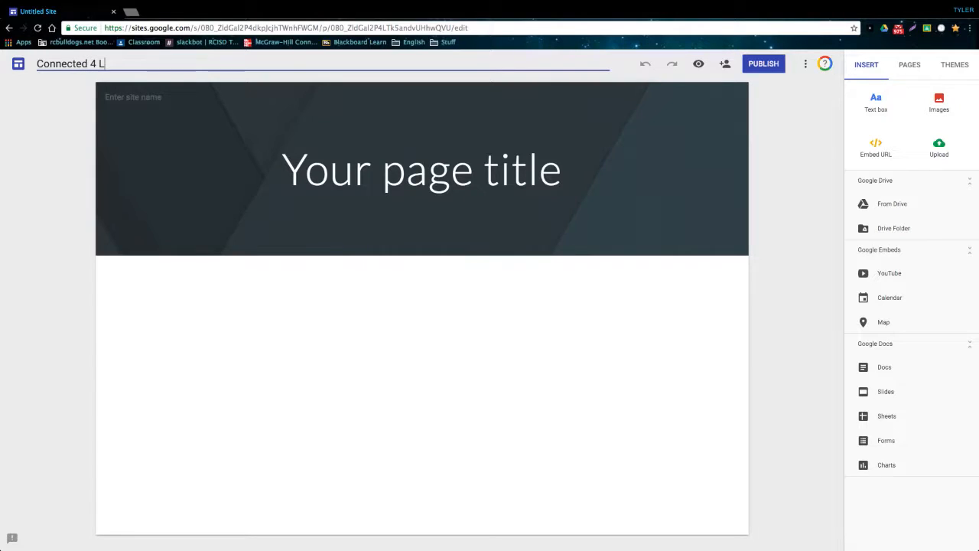
pyautogui.write('earning')
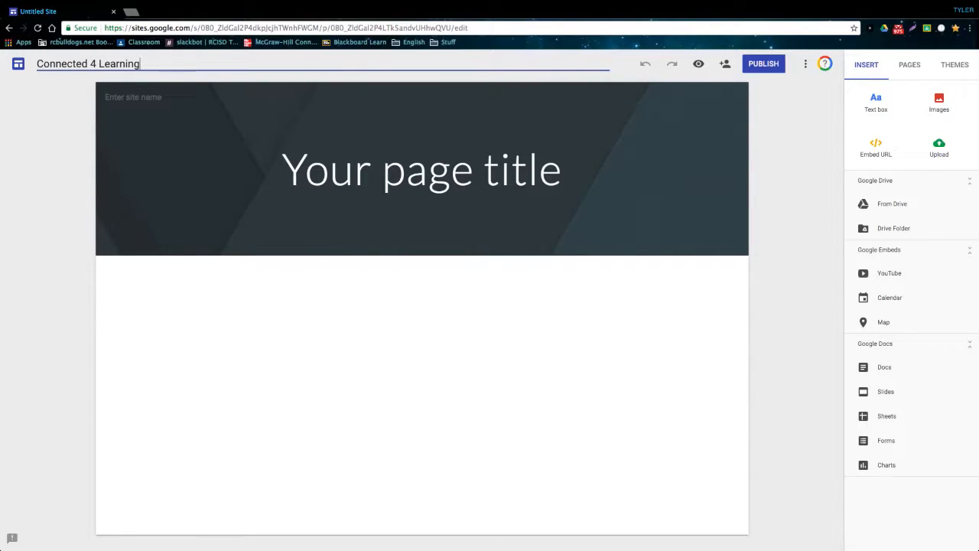
pyautogui.click(374, 160)
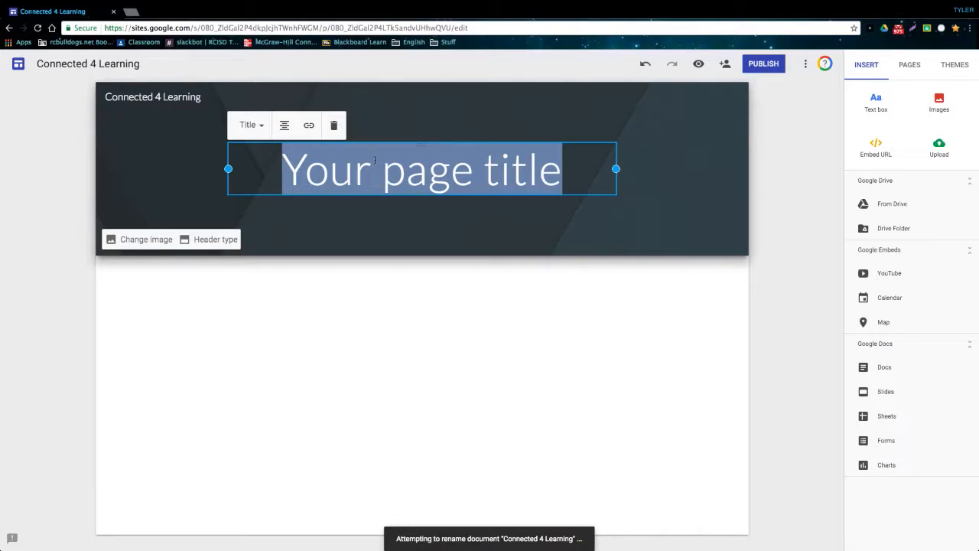
pyautogui.write('Connected 4 Learning')
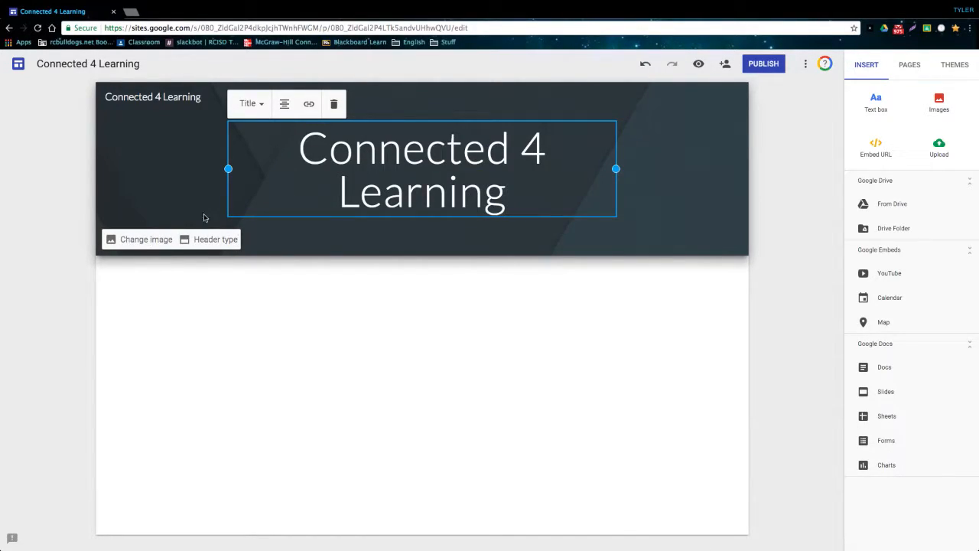
# Try the Title only and Large banner header types and return to Banner
pyautogui.click(203, 239)
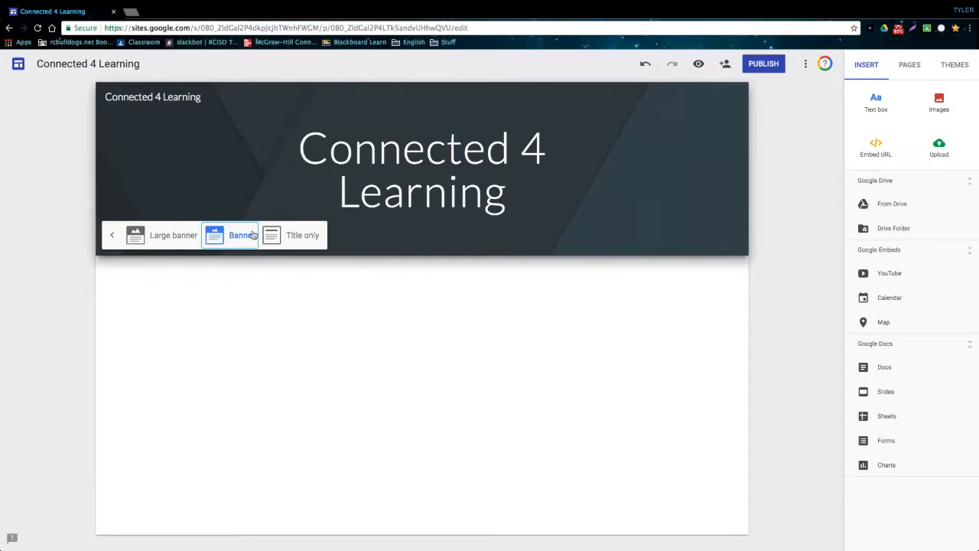
pyautogui.click(287, 237)
pyautogui.click(218, 153)
pyautogui.click(164, 234)
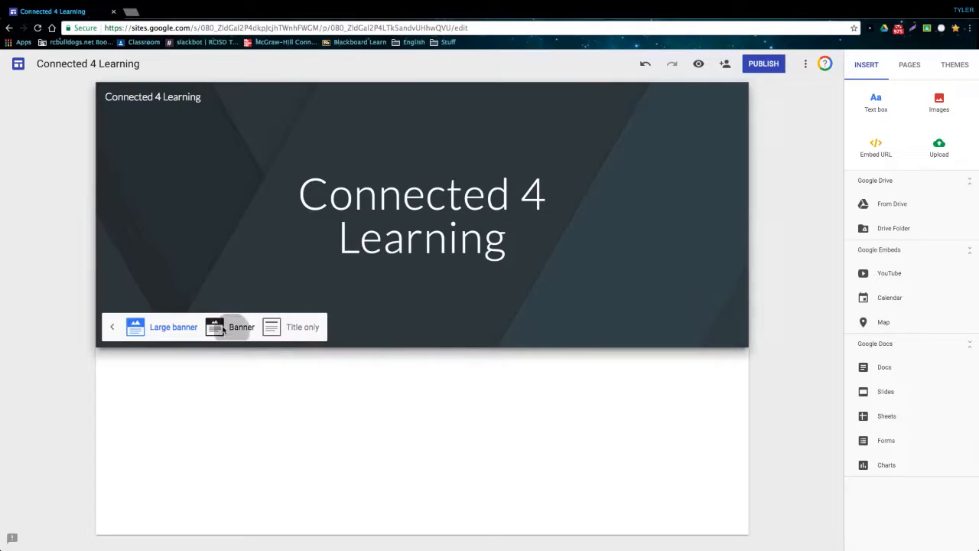
pyautogui.click(231, 331)
pyautogui.click(111, 235)
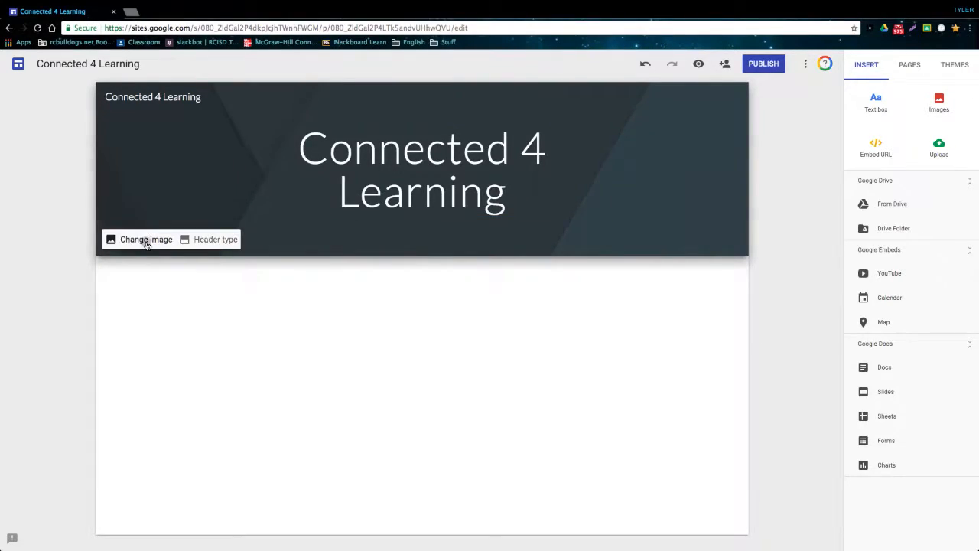
# Replace the header image with the gallery photo of a laptop, coffee cup and notebook on a wooden desk
pyautogui.click(145, 238)
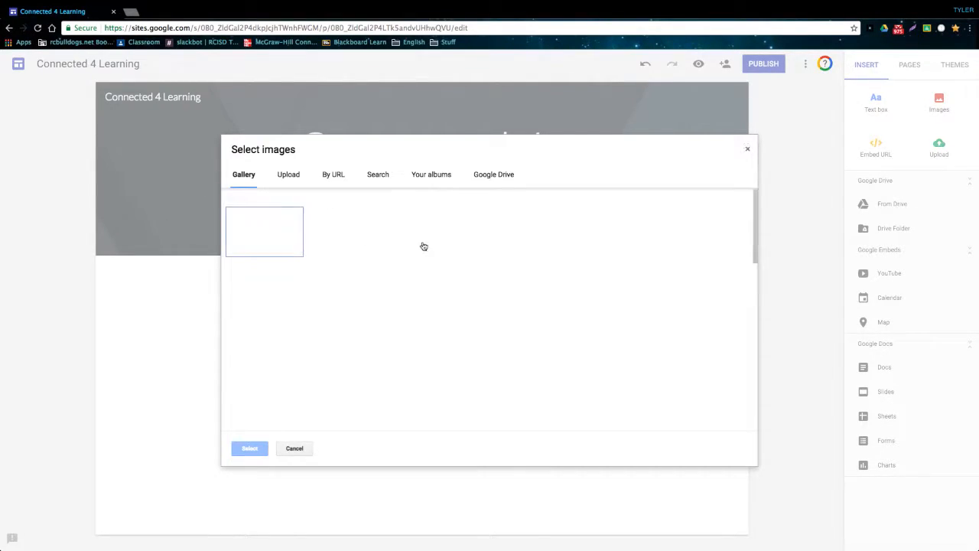
pyautogui.scroll(-10, 589, 263)
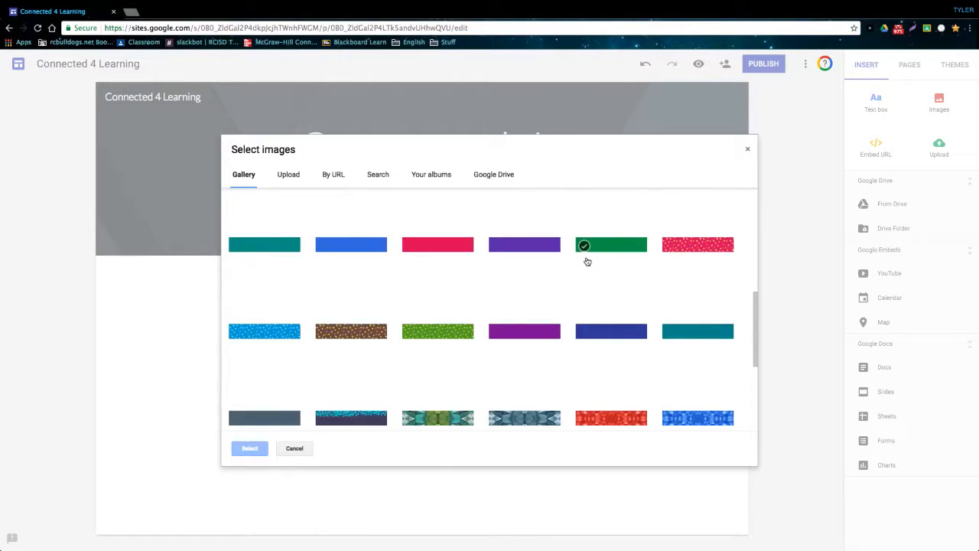
pyautogui.scroll(5, 592, 263)
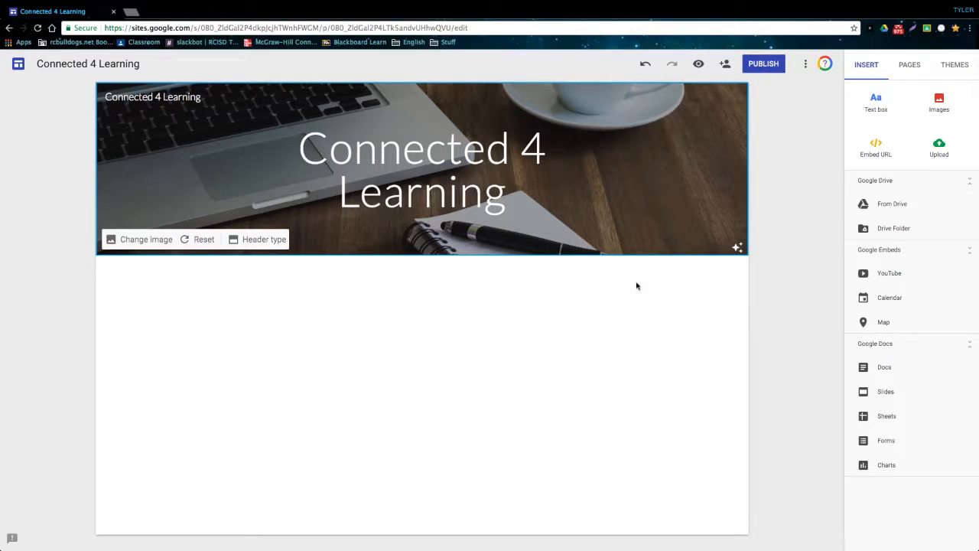
# Apply the Diplomat theme to the site with the Heavy font style
pyautogui.click(952, 75)
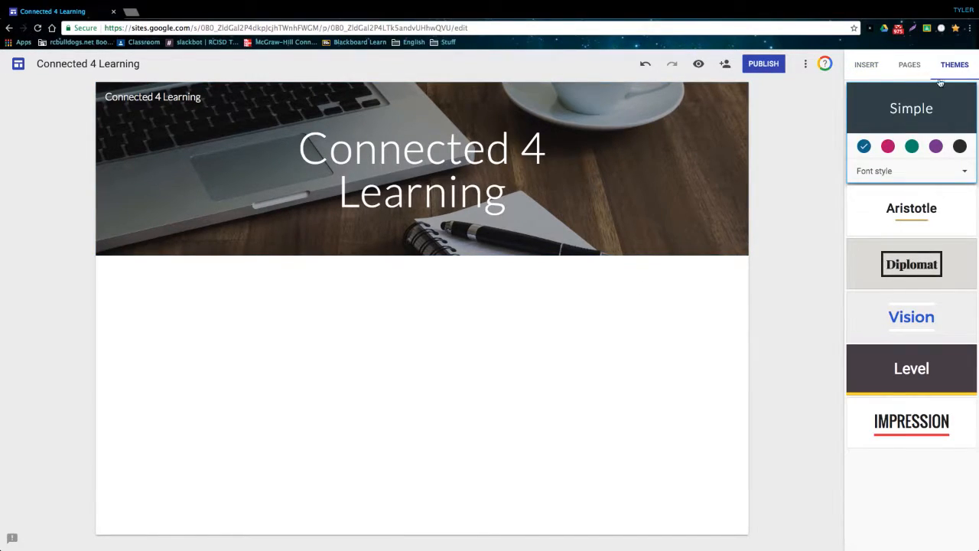
pyautogui.click(893, 266)
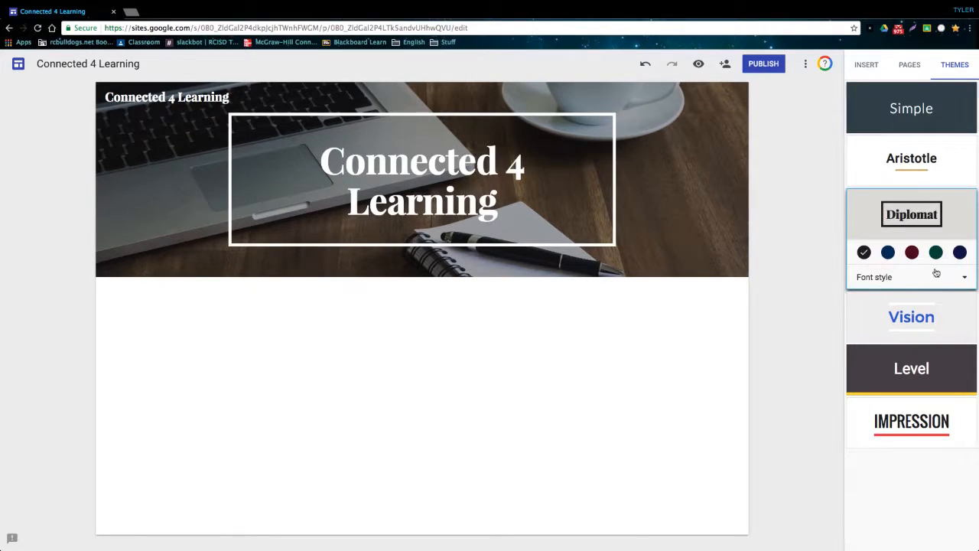
pyautogui.click(956, 282)
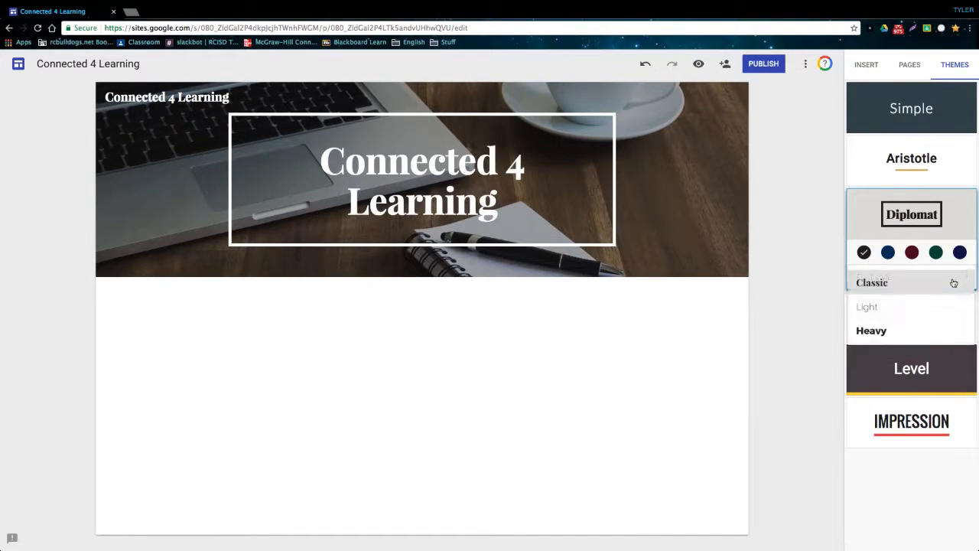
pyautogui.click(873, 331)
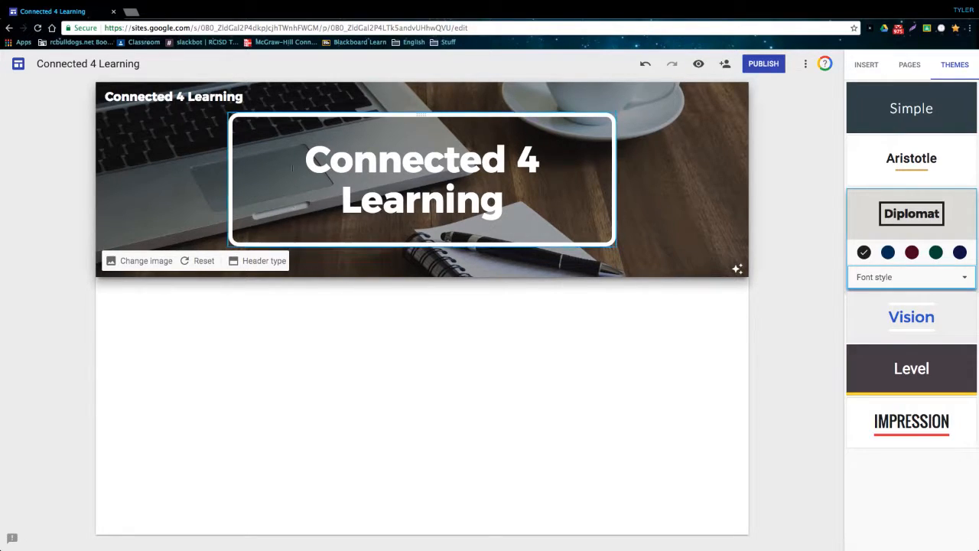
# Try moving the header title, and toggle the header image's readability adjustment off and back on
pyautogui.moveTo(423, 117); pyautogui.dragTo(433, 164)
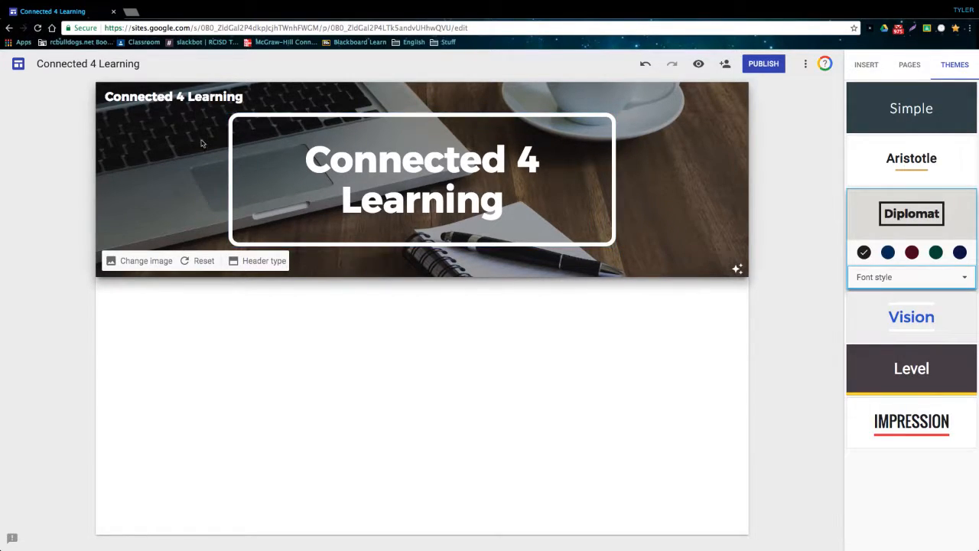
pyautogui.click(737, 268)
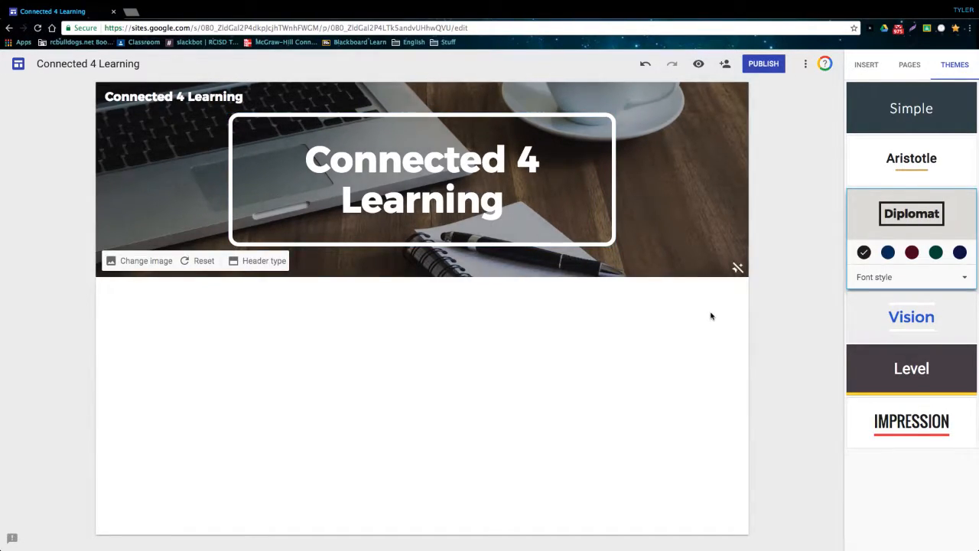
pyautogui.click(737, 268)
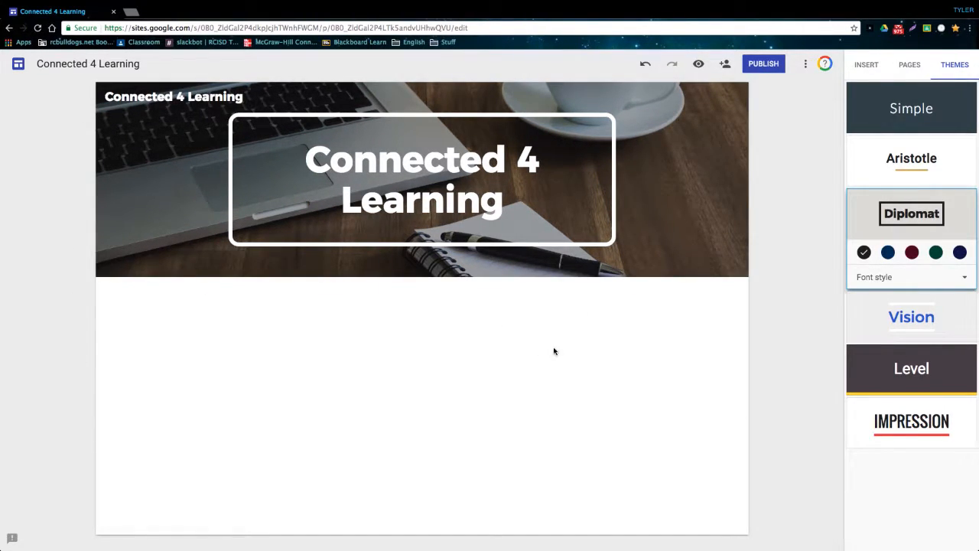
# Insert the "4L Connected for Learning" logo image below the header and widen it to about half the content width
pyautogui.click(869, 65)
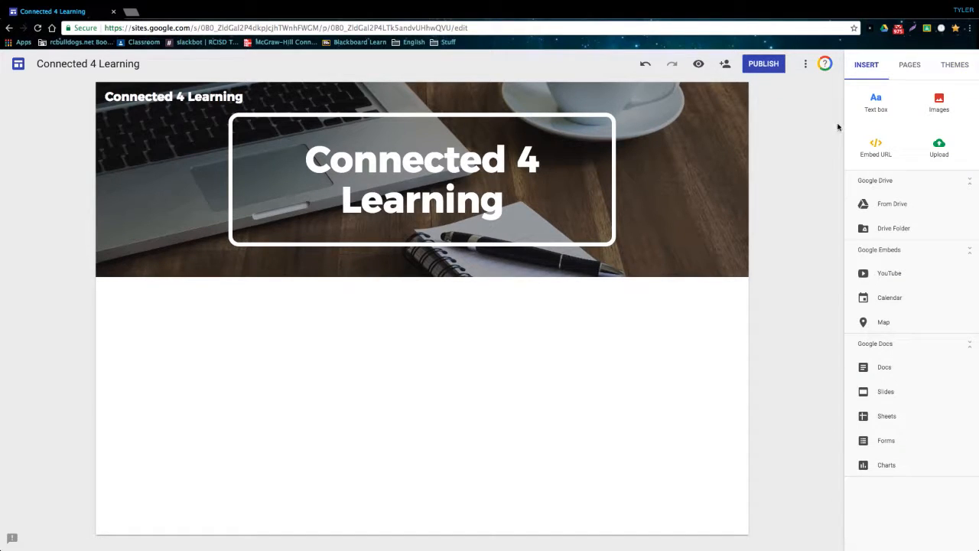
pyautogui.click(939, 112)
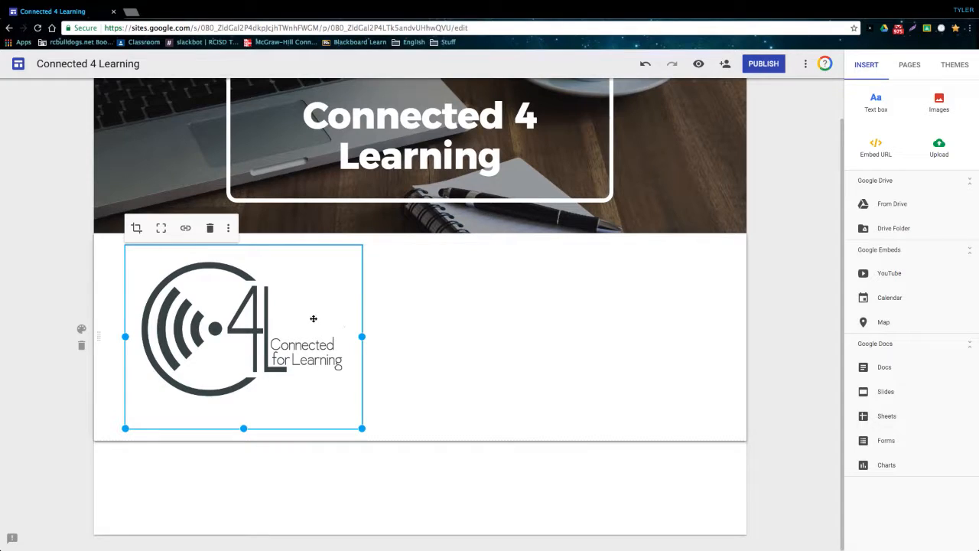
pyautogui.moveTo(362, 337); pyautogui.dragTo(327, 341)
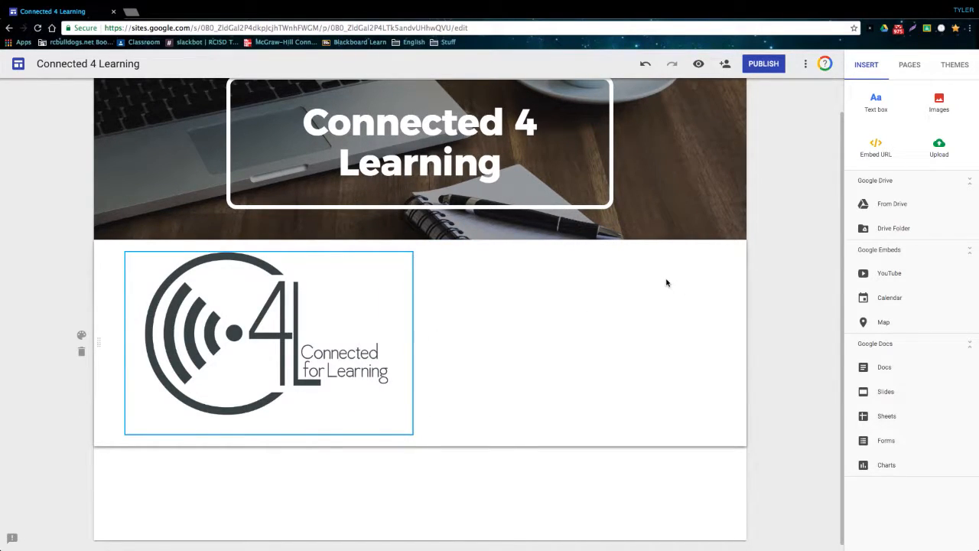
# Add a text box and place it in the empty space beside the logo
pyautogui.click(876, 105)
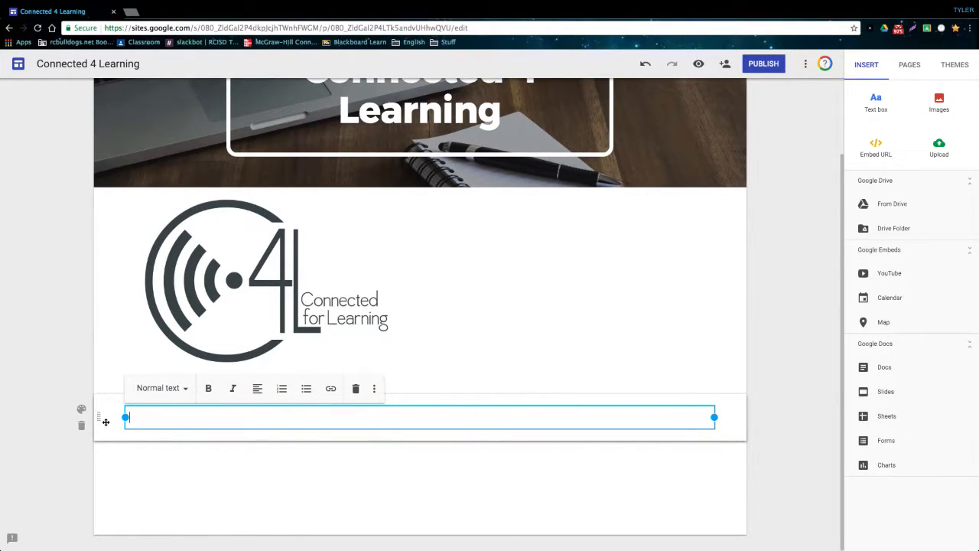
pyautogui.moveTo(420, 409); pyautogui.dragTo(518, 302)
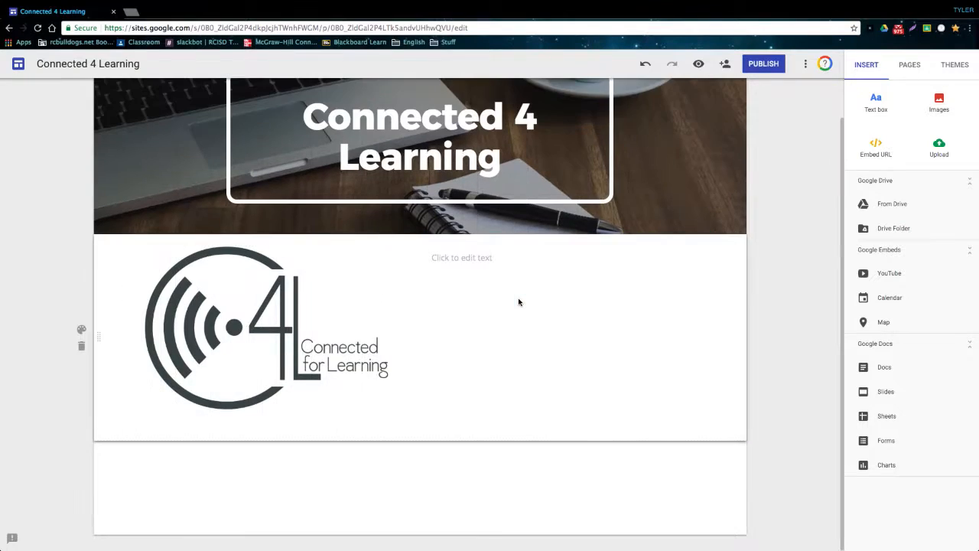
pyautogui.click(463, 258)
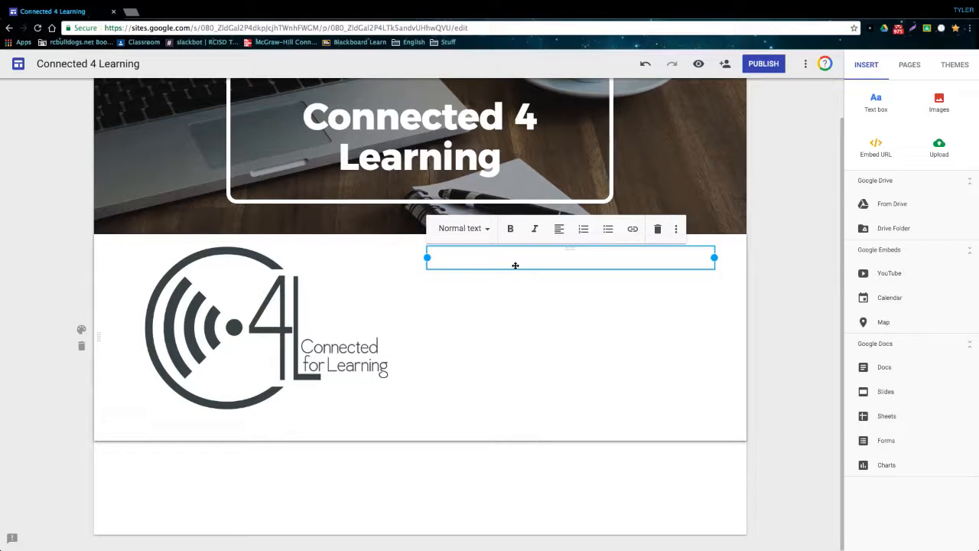
# Enter a centered "Welcome" heading and "Welcome to the Connected 4 Learning official website. Here you can find everything from tips, tricks, how-to's"
pyautogui.write('Welcome')
pyautogui.press('Return')
pyautogui.write("Welcome to the Connected 4 Learning official webiste. Here you can find everything from tips, tricks, how-to's")
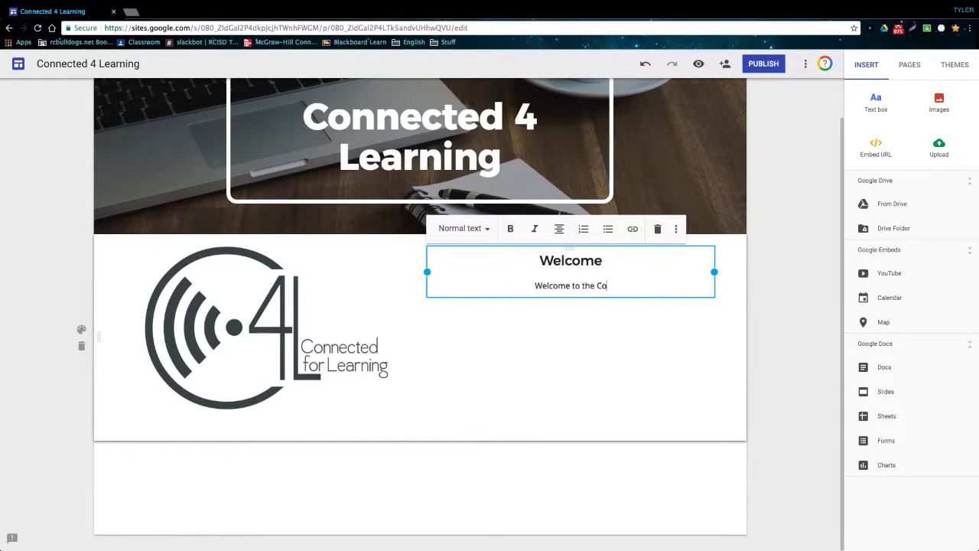
# Finish the paragraph with "videos and blogs, as well as information about the Chrome Squad and what they do everyday." and correct the spelling of "website"
pyautogui.press('BackSpace')
pyautogui.press('BackSpace')
pyautogui.write('videos and blogs, as well as information about the Chrome Squad and what they do everyday.')
pyautogui.rightClick(635, 287)
pyautogui.click(657, 297)
# Add blank lines above the Welcome heading so the text is roughly vertically centered beside the logo
pyautogui.click(540, 261)
pyautogui.press('Return')
pyautogui.press('Return')
pyautogui.click(773, 307)
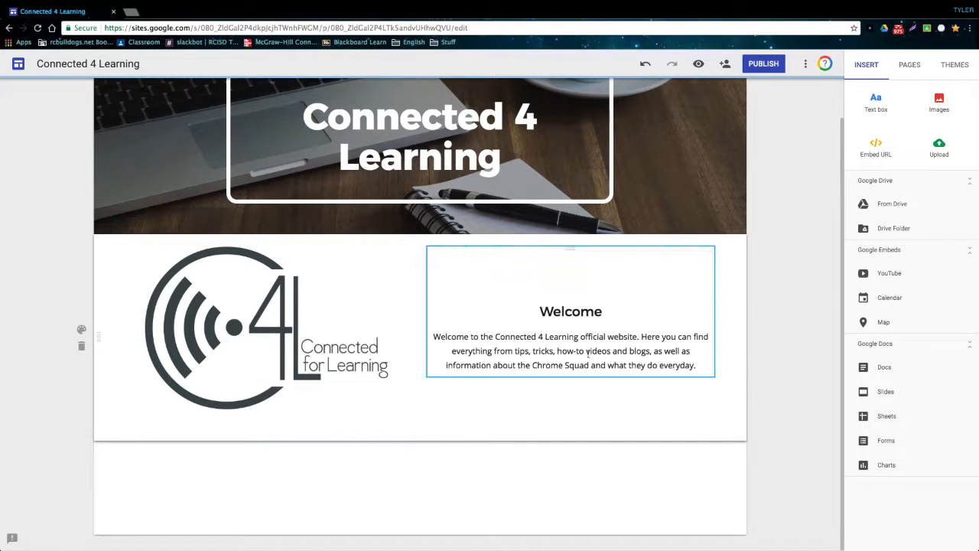
pyautogui.click(559, 264)
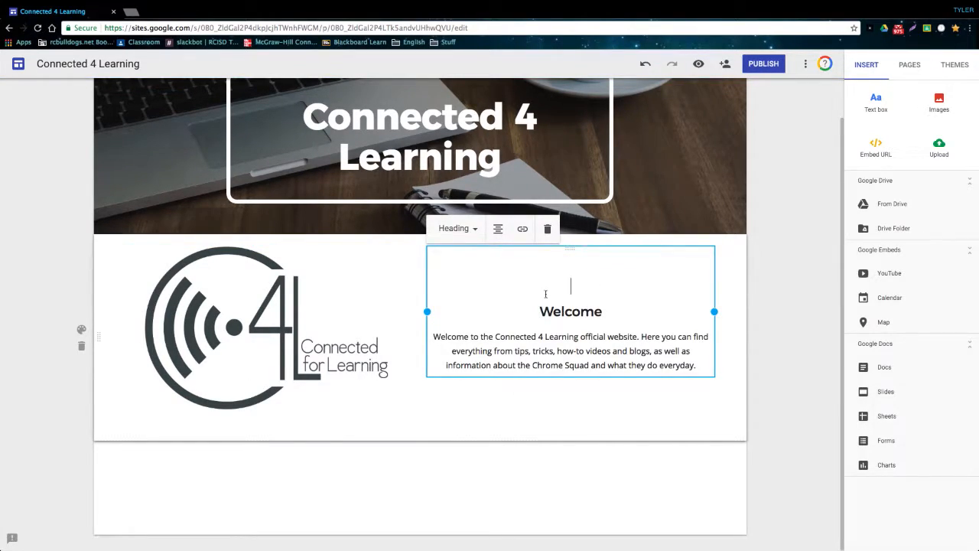
pyautogui.press('BackSpace')
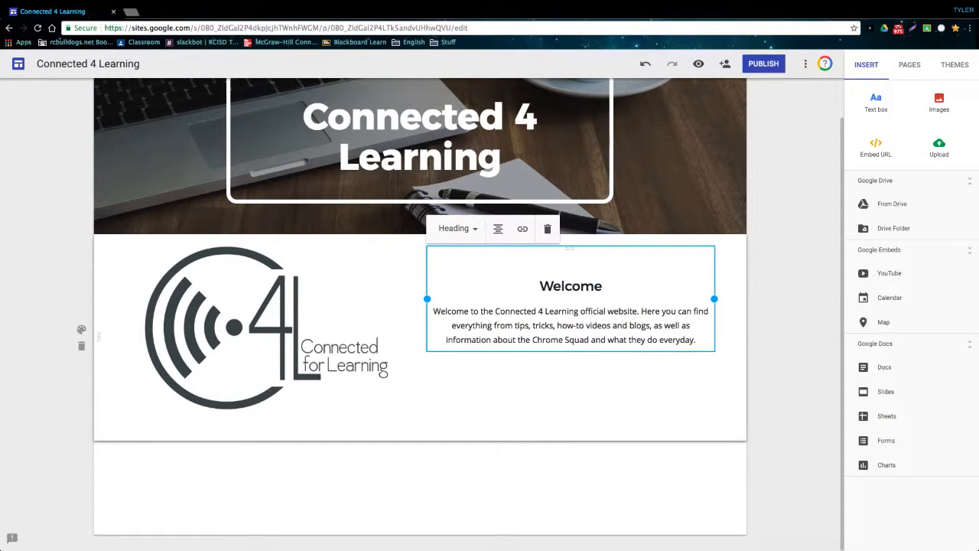
pyautogui.press('Return')
pyautogui.click(542, 303)
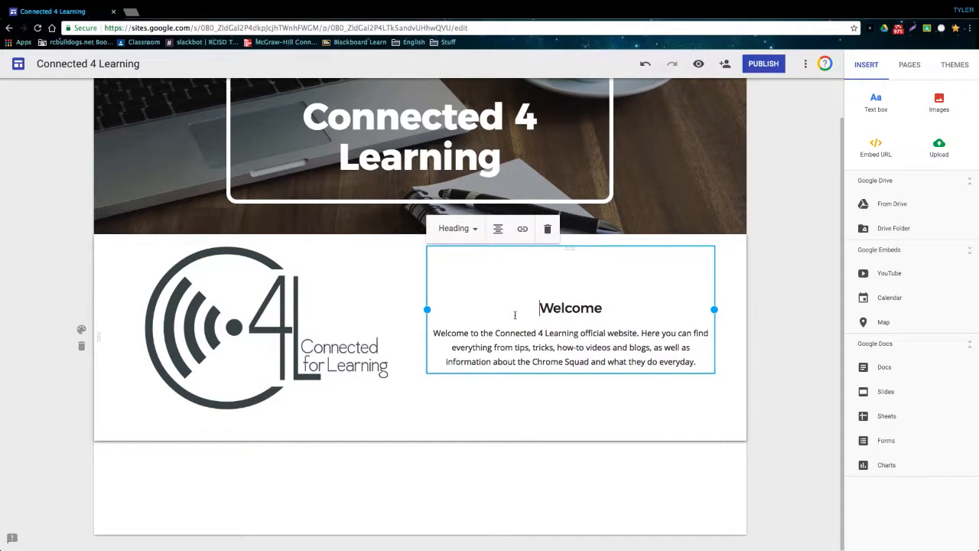
pyautogui.click(491, 425)
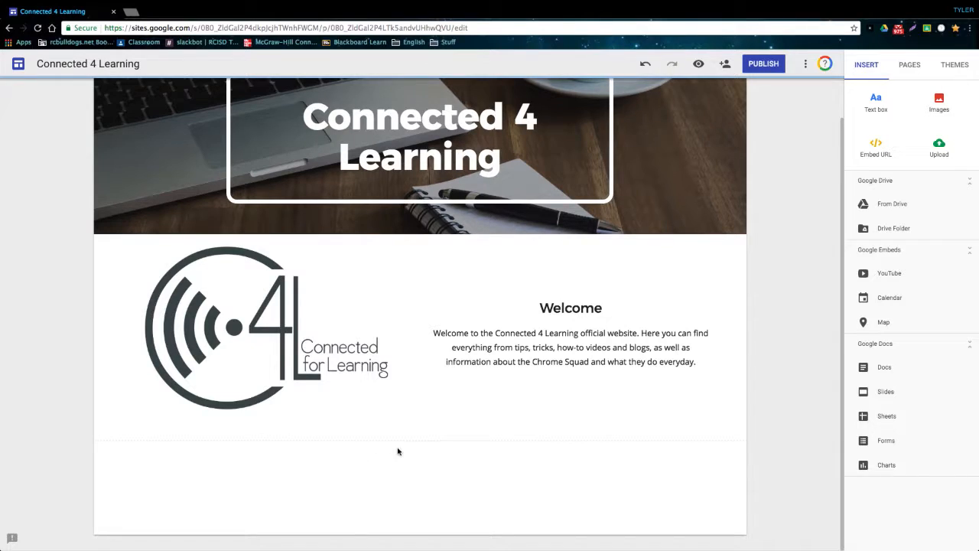
# Search YouTube for "How to Use the Explore Tool in G Suite" and insert the matching video below the logo
pyautogui.click(899, 274)
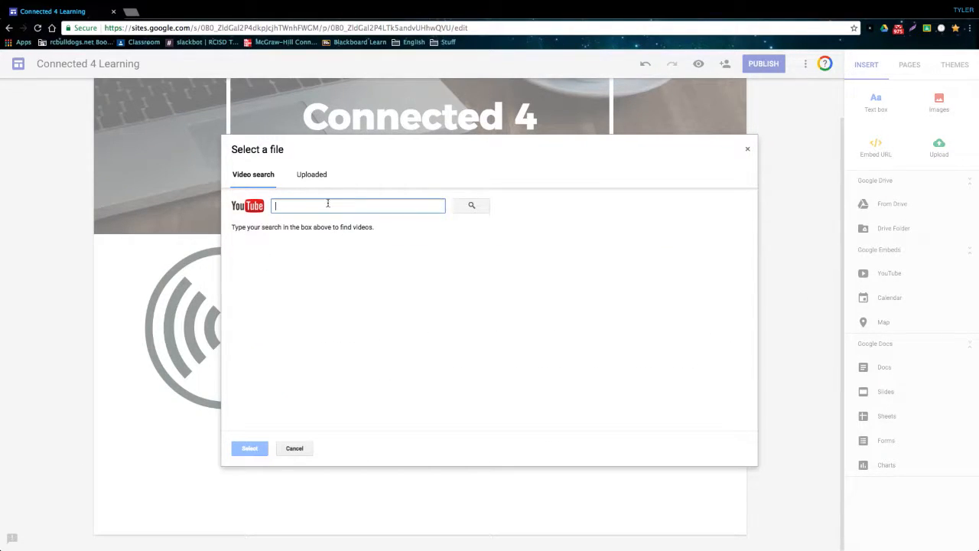
pyautogui.write('How to Use the Explore Tool in G Suite')
pyautogui.press('Return')
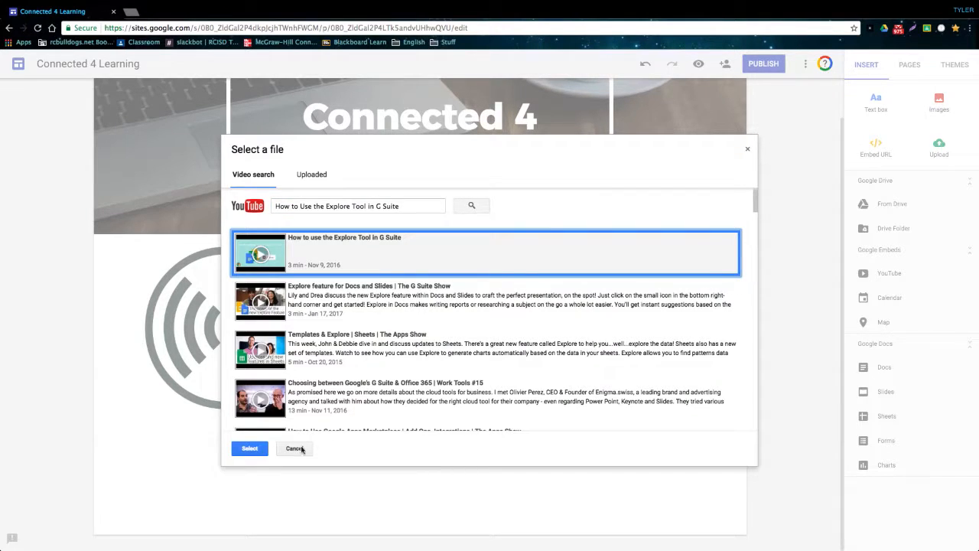
pyautogui.click(249, 450)
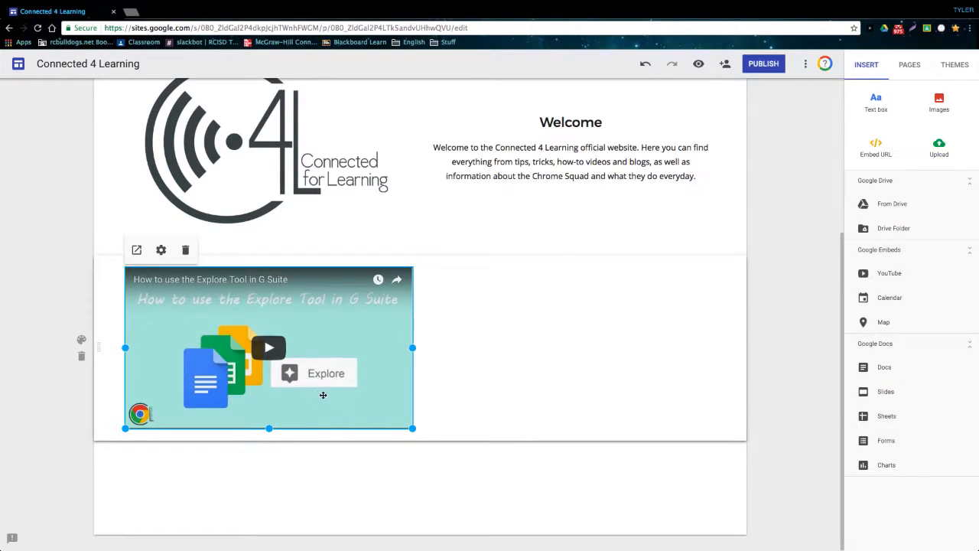
# Add a text box beside the video containing "Description" formatted as a heading
pyautogui.click(874, 100)
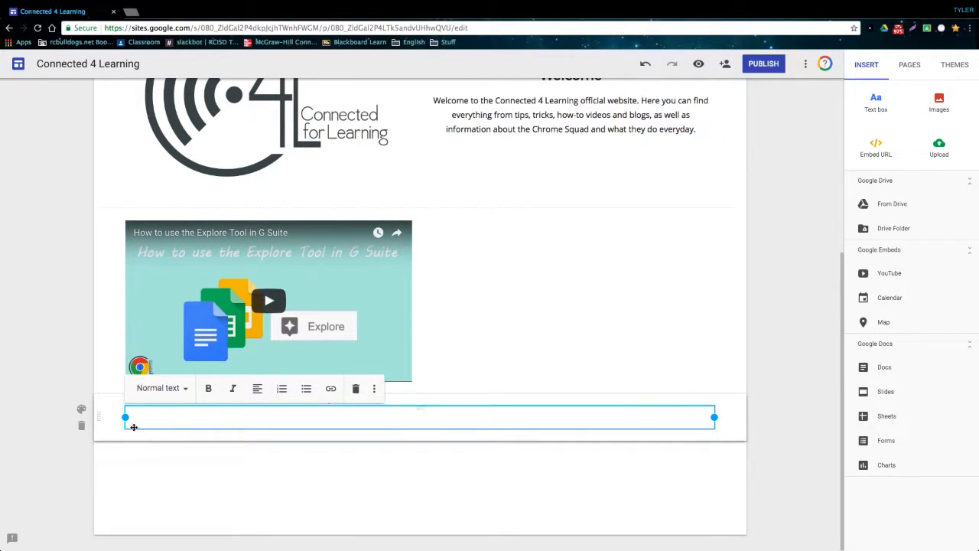
pyautogui.moveTo(419, 410); pyautogui.dragTo(555, 253)
pyautogui.click(492, 278)
pyautogui.write('Description')
pyautogui.click(464, 250)
pyautogui.click(461, 301)
# Below the Description heading, add "Here's a quick tutorial on how to use the new Explore tool in Docs, Slides, and Sheets."
pyautogui.press('Return')
pyautogui.press('Return')
pyautogui.write("Here's a quick tut")
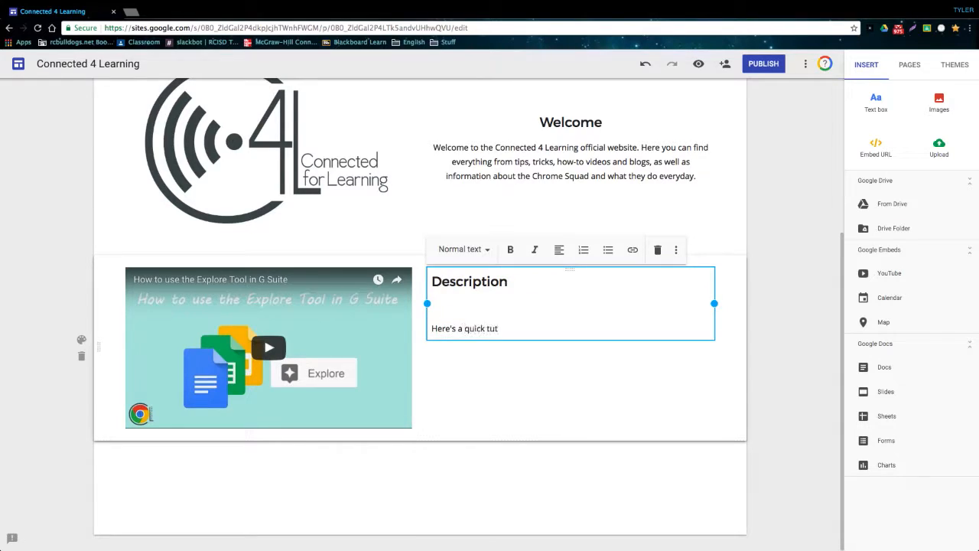
pyautogui.write('orial on how to use the new Explore tool in Docs, Slides, and Sheets.')
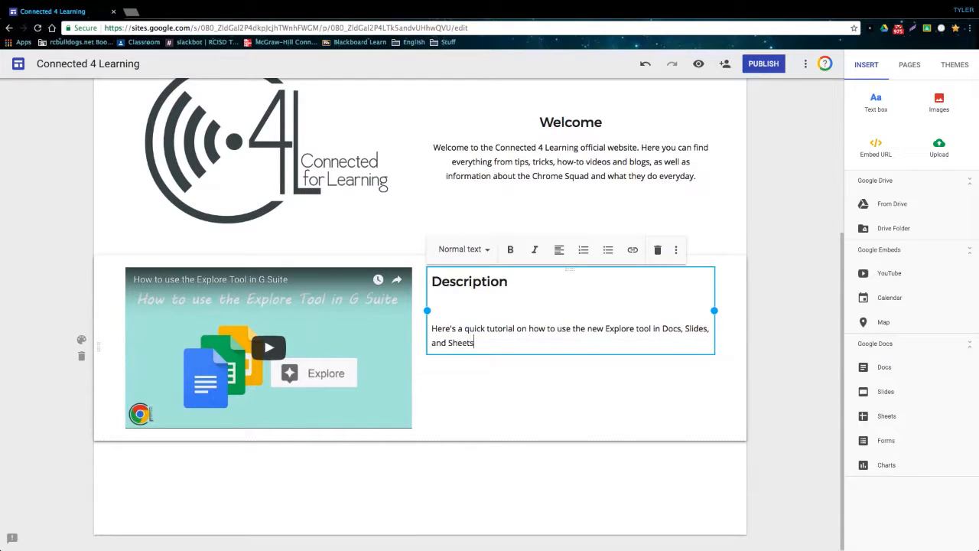
pyautogui.click(563, 384)
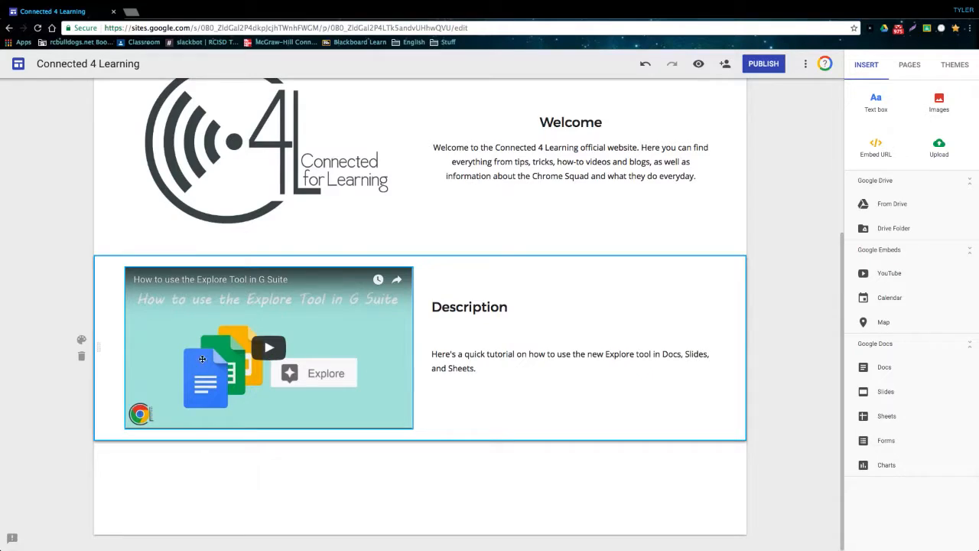
# Add a new page named "Videos" and try the site navigation by visiting the home page and returning to Videos
pyautogui.scroll(1, 368, 323)
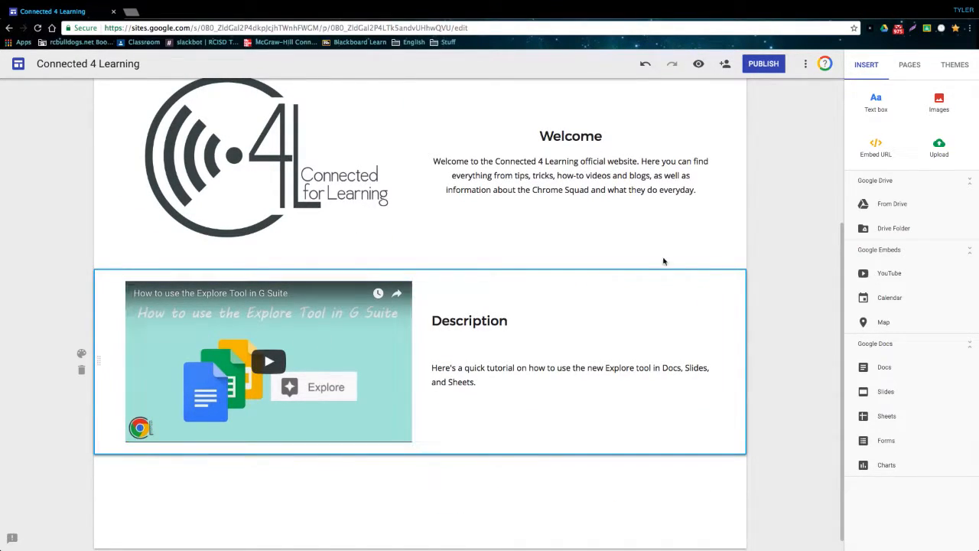
pyautogui.scroll(5, 681, 254)
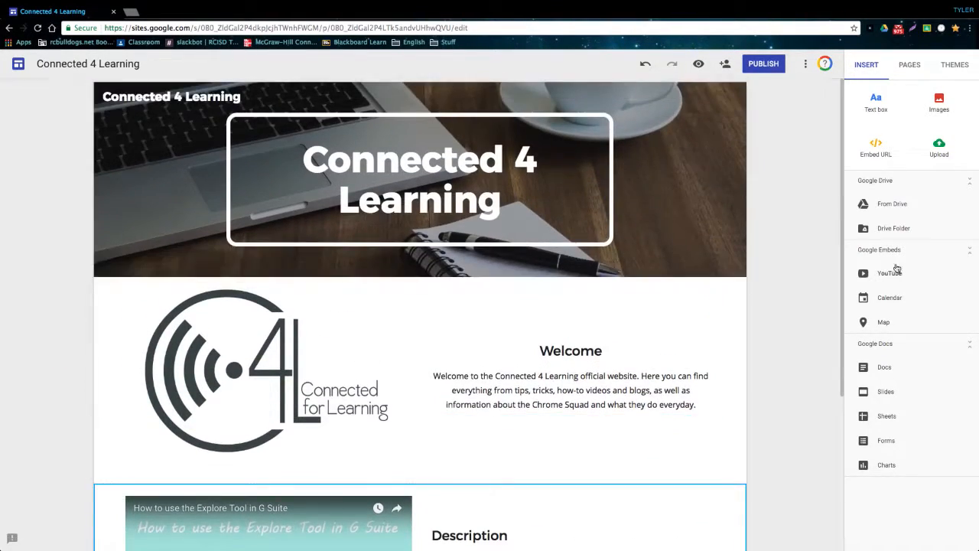
pyautogui.click(904, 73)
pyautogui.click(911, 146)
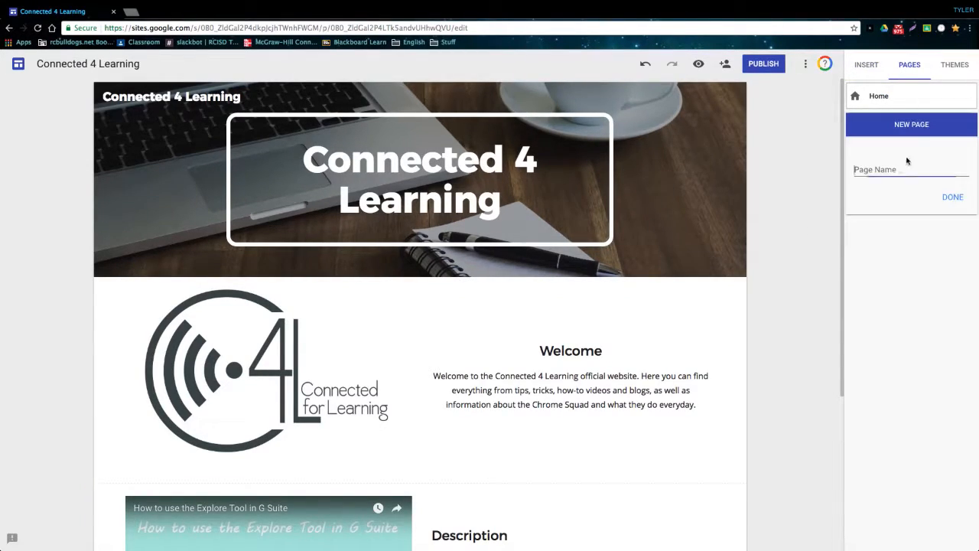
pyautogui.write('Videos')
pyautogui.press('Return')
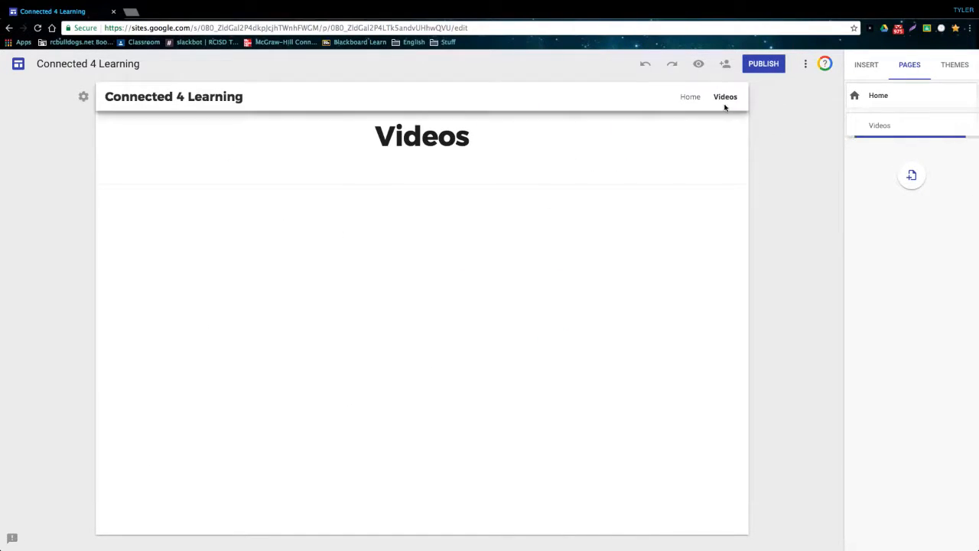
pyautogui.click(695, 99)
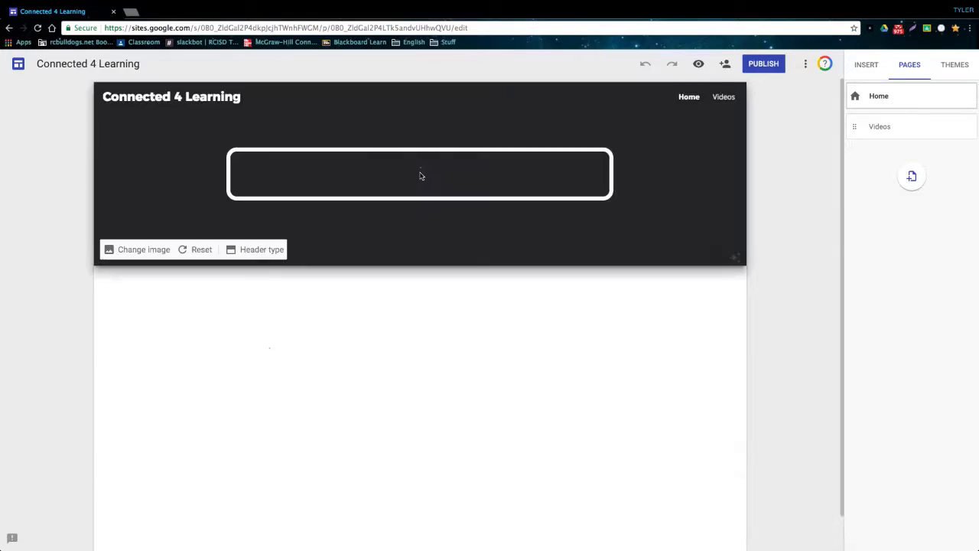
pyautogui.click(723, 97)
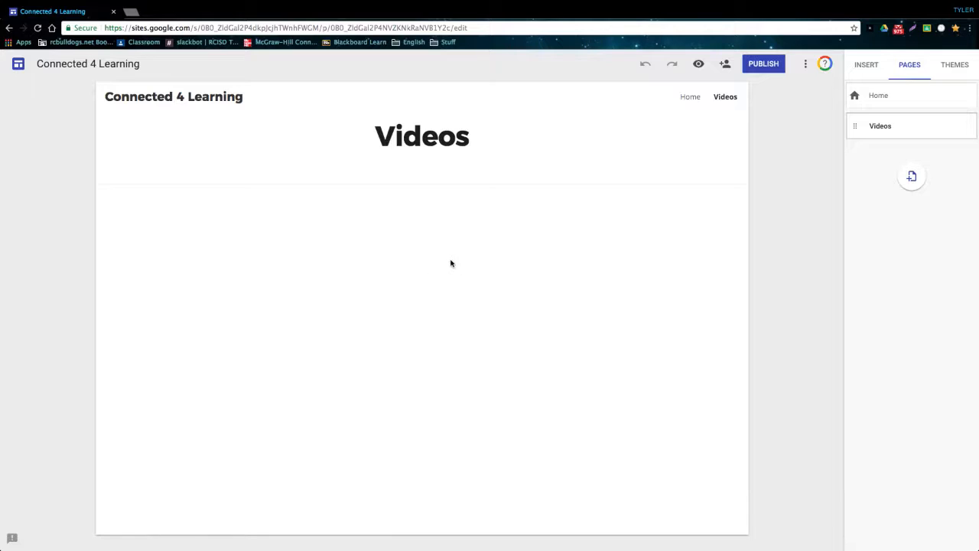
# Insert the "How to use the Explore Tool in G Suite" video on the Videos page and search YouTube for "myHomework How-To basics"
pyautogui.click(865, 65)
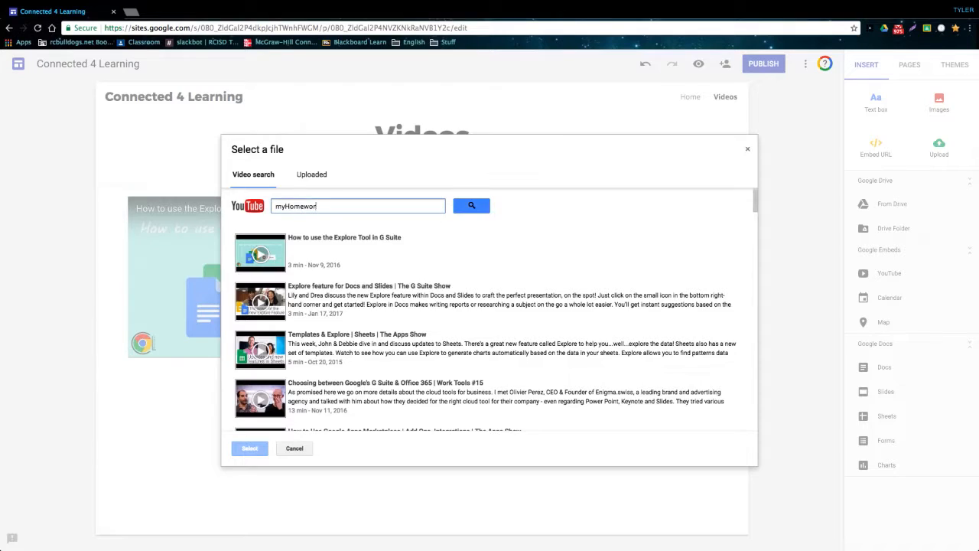
pyautogui.write('k How-To Basics')
pyautogui.press('Return')
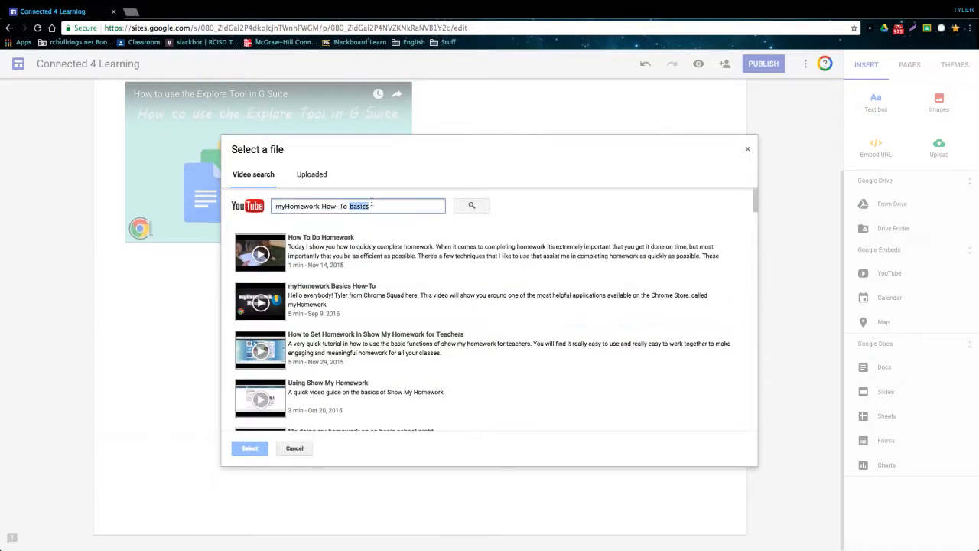
# Place the myHomework Basics How-To video, then search for "Adding links from google drive to a google form" and insert the matching video below it
pyautogui.write('Adding links from iosto drive')
pyautogui.press('Return')
pyautogui.scroll(-1, 393, 236)
pyautogui.scroll(1, 367, 242)
pyautogui.click(383, 205)
pyautogui.press('BackSpace')
pyautogui.press('BackSpace')
pyautogui.press('BackSpace')
pyautogui.press('BackSpace')
pyautogui.press('BackSpace')
pyautogui.press('BackSpace')
pyautogui.press('BackSpace')
pyautogui.press('BackSpace')
pyautogui.press('BackSpace')
pyautogui.press('BackSpace')
pyautogui.press('BackSpace')
pyautogui.press('BackSpace')
pyautogui.press('BackSpace')
pyautogui.press('BackSpace')
pyautogui.press('BackSpace')
pyautogui.press('BackSpace')
pyautogui.press('BackSpace')
pyautogui.write('to google drive from a google form')
pyautogui.press('Return')
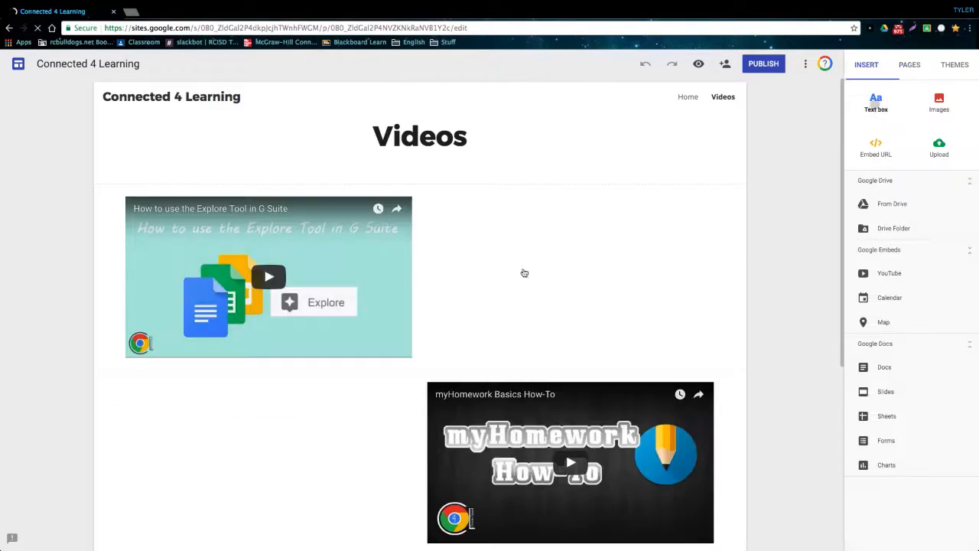
# Add a text box reading "Description" in Heading style beside the Explore Tool video and another beside the myHomework video
pyautogui.click(876, 103)
pyautogui.write('Description')
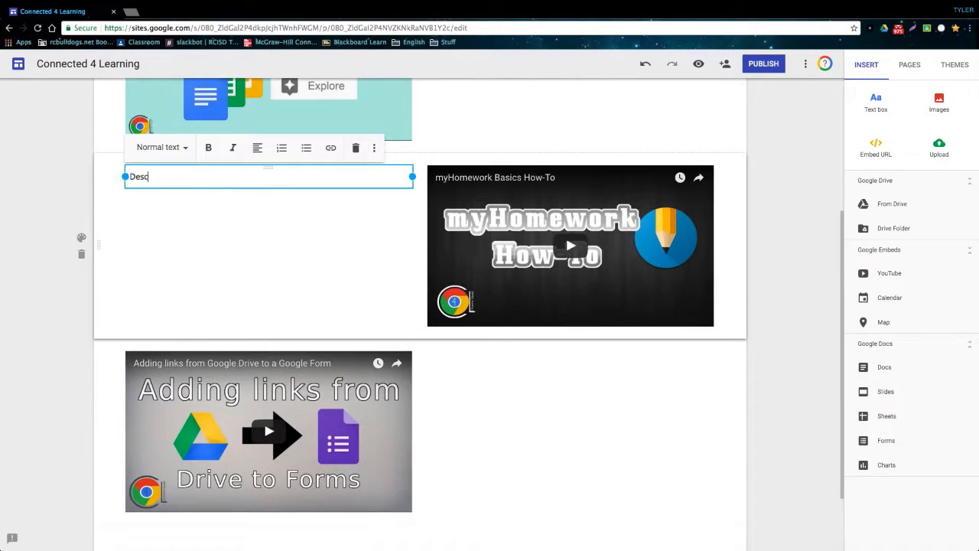
pyautogui.write('ription')
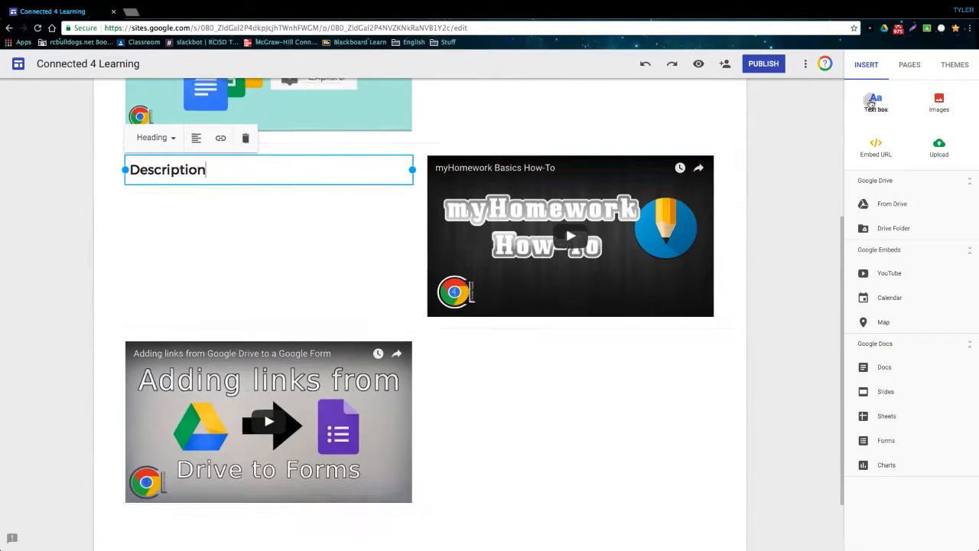
# Add a text box beside the "Adding links from Google Drive to a Google Form" video containing "Description" formatted as a heading
pyautogui.click(885, 109)
pyautogui.moveTo(420, 413); pyautogui.dragTo(510, 278)
pyautogui.click(465, 250)
pyautogui.click(466, 304)
pyautogui.write('Description')
pyautogui.click(473, 280)
# Review the arrangement of the three videos and their description headings on the Videos page
pyautogui.scroll(2, 473, 282)
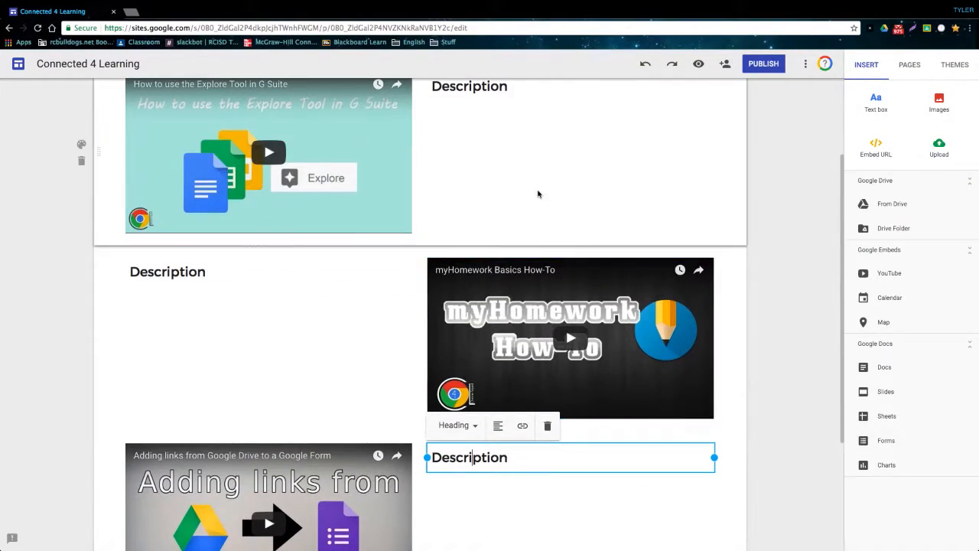
pyautogui.scroll(-1, 569, 221)
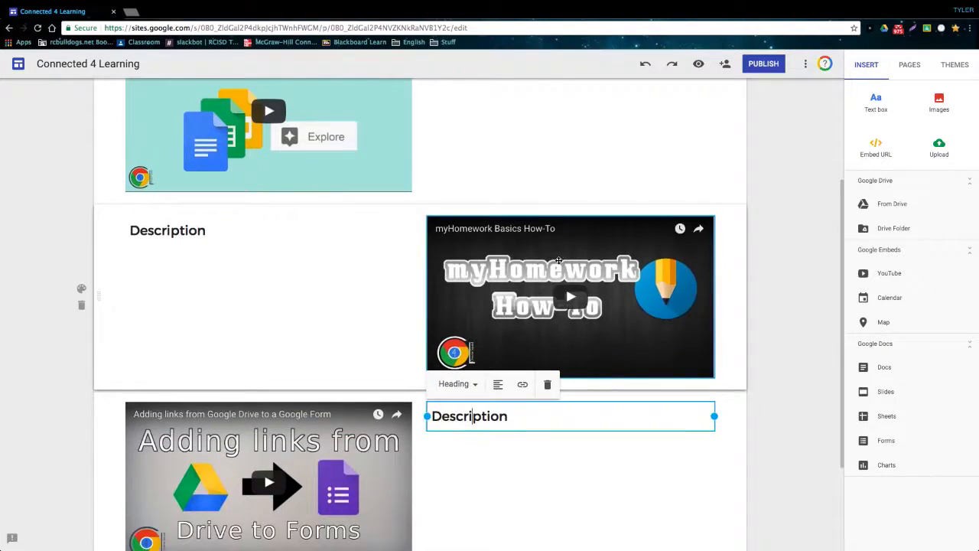
pyautogui.scroll(3, 558, 260)
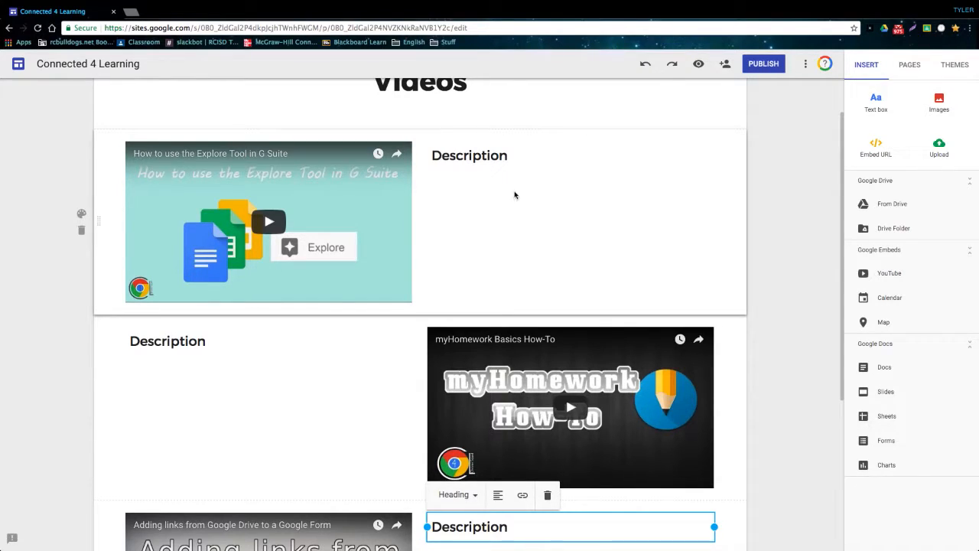
pyautogui.scroll(-3, 544, 199)
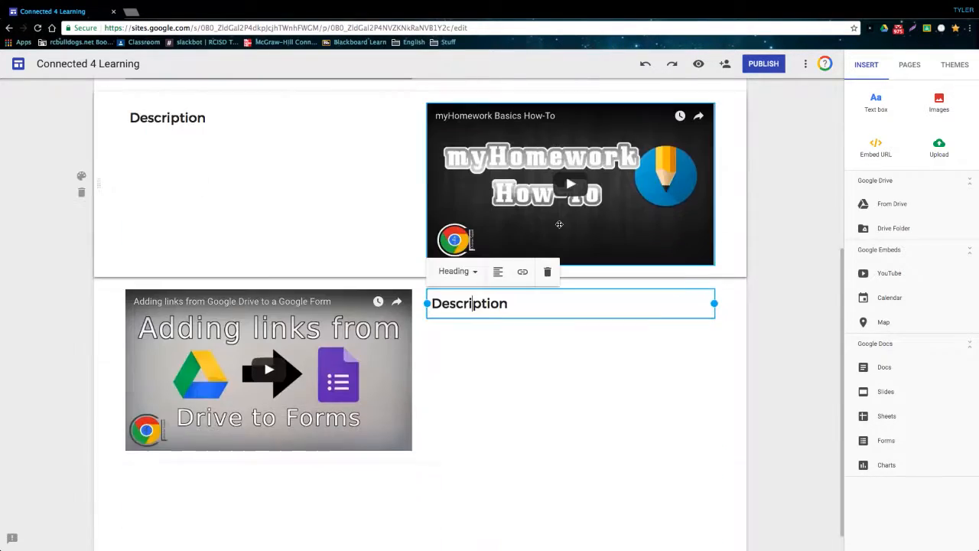
pyautogui.scroll(4, 751, 246)
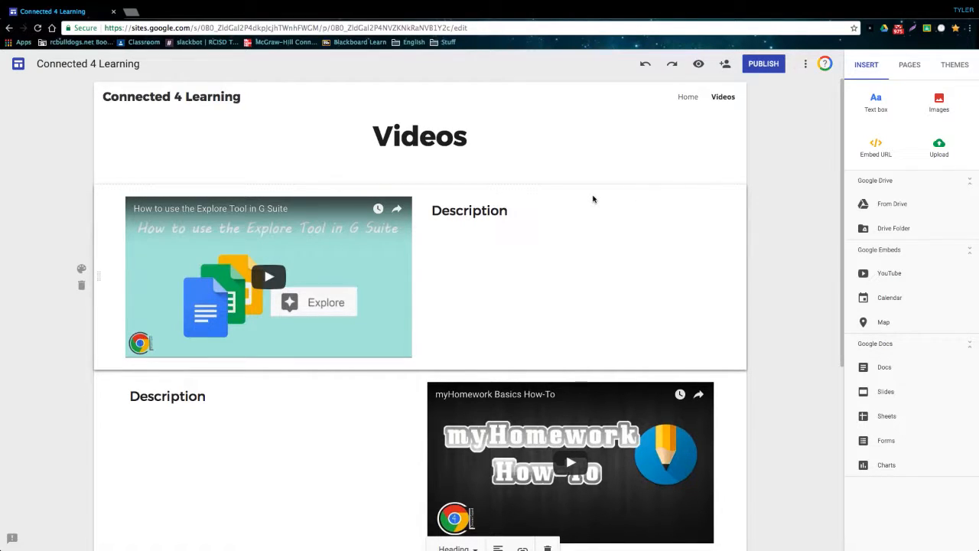
pyautogui.scroll(-3, 635, 321)
pyautogui.click(544, 390)
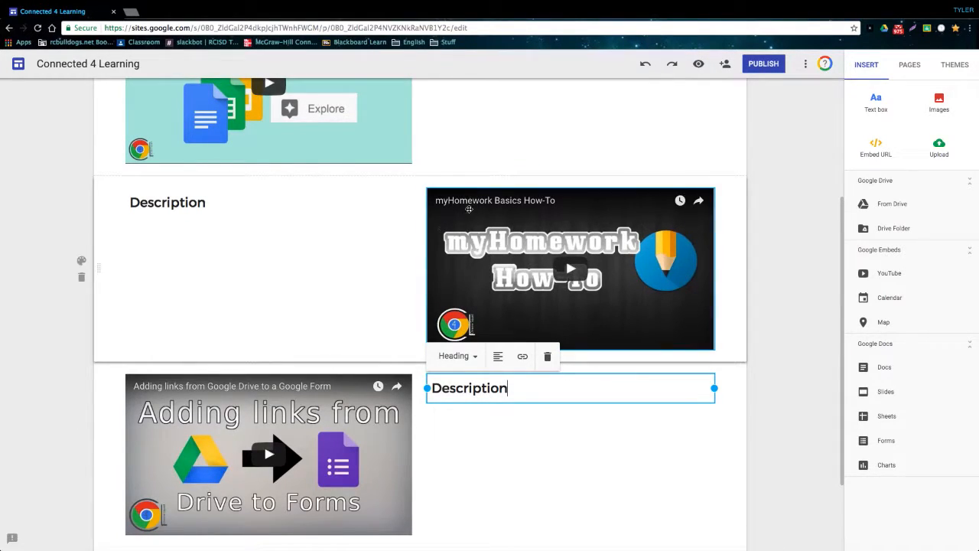
pyautogui.scroll(3, 690, 115)
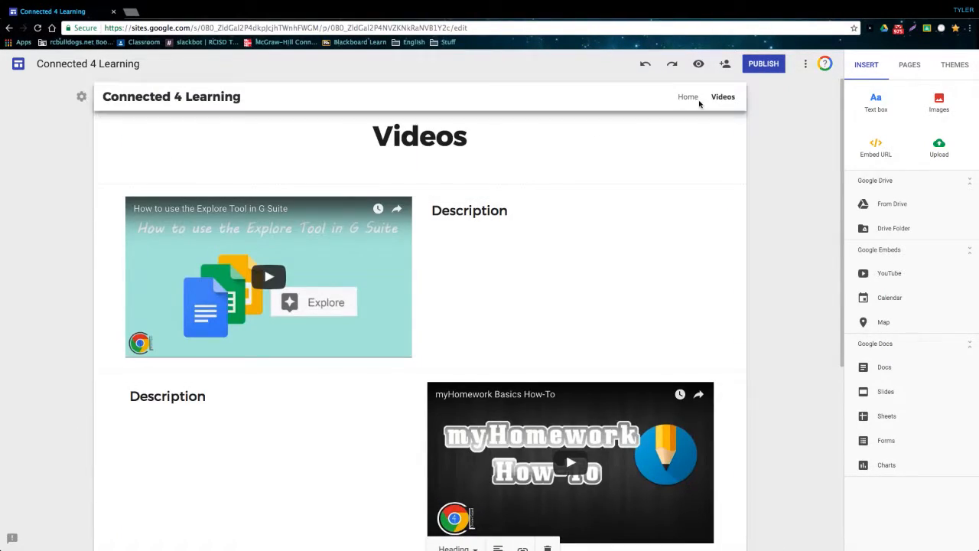
# Return to the Home page and insert a map of Royse City High School below the video
pyautogui.click(697, 101)
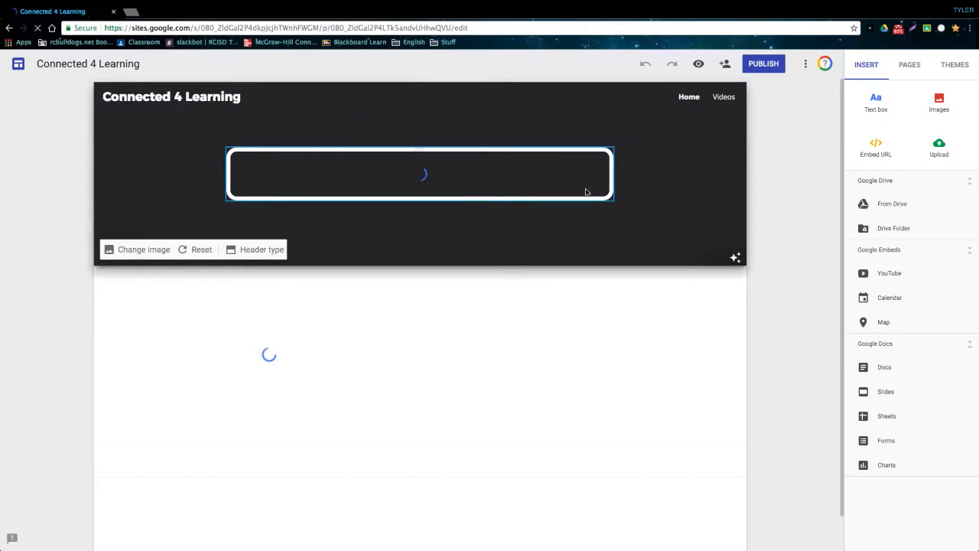
pyautogui.scroll(-3, 625, 188)
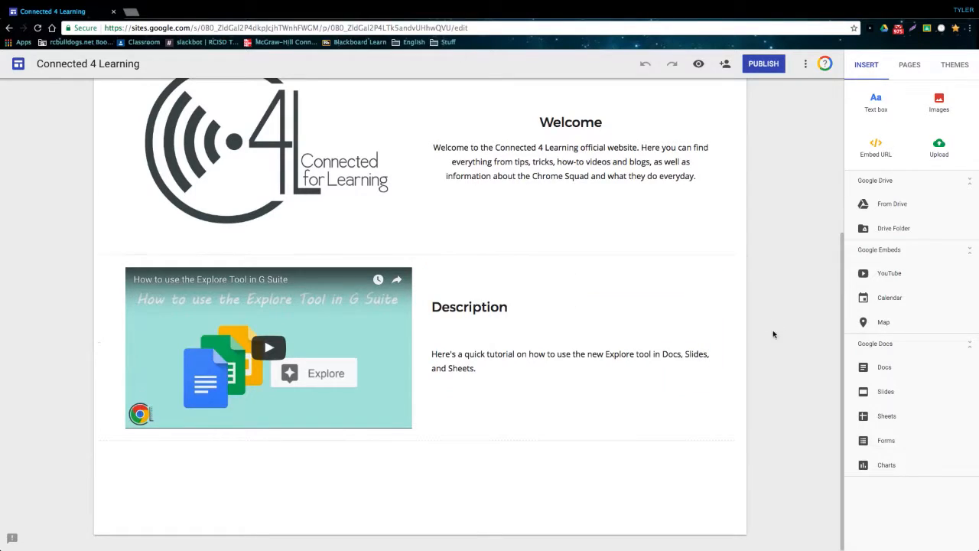
pyautogui.click(853, 322)
pyautogui.click(289, 204)
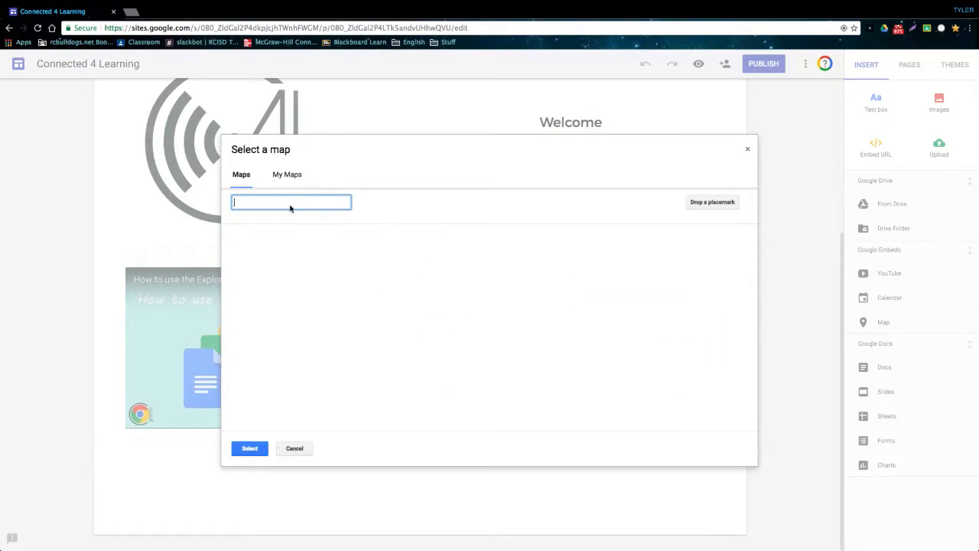
pyautogui.write('Royse Ci')
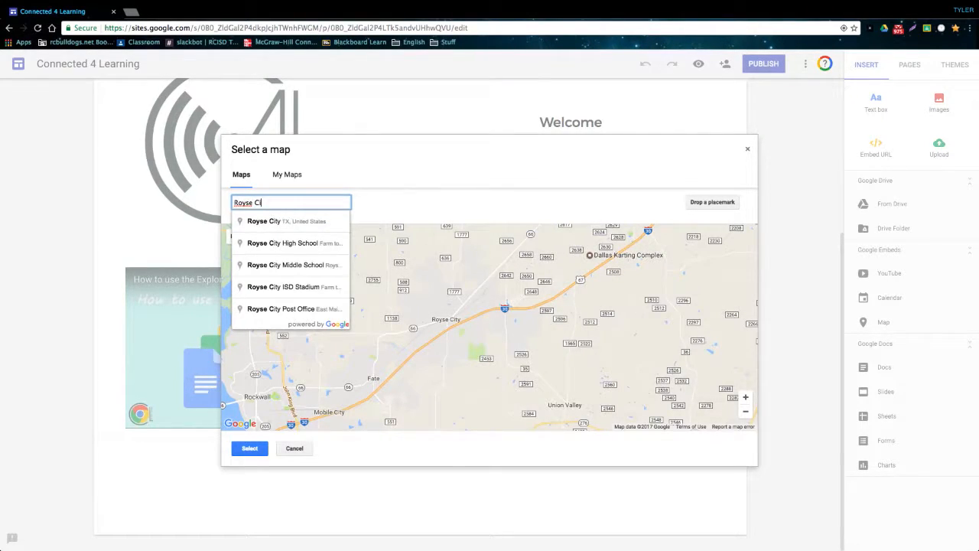
pyautogui.write('ty High School')
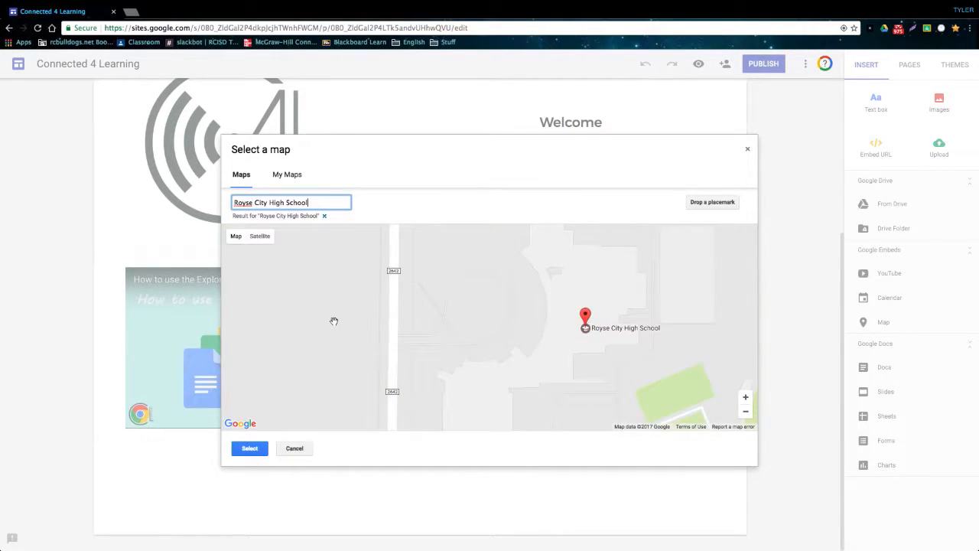
pyautogui.click(249, 448)
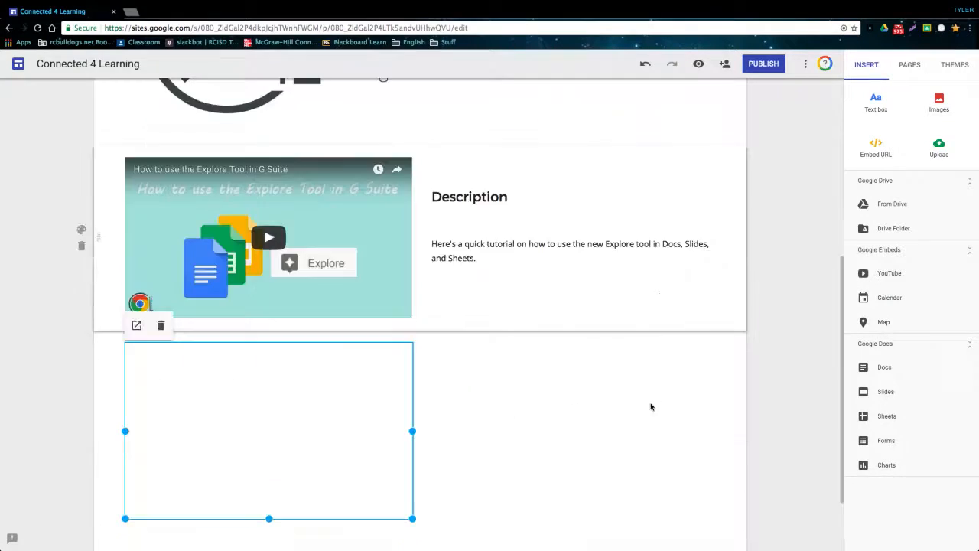
# Move the map to the right half of its row, shrink it, and place the connect store logo image beside it
pyautogui.moveTo(374, 341); pyautogui.dragTo(489, 389)
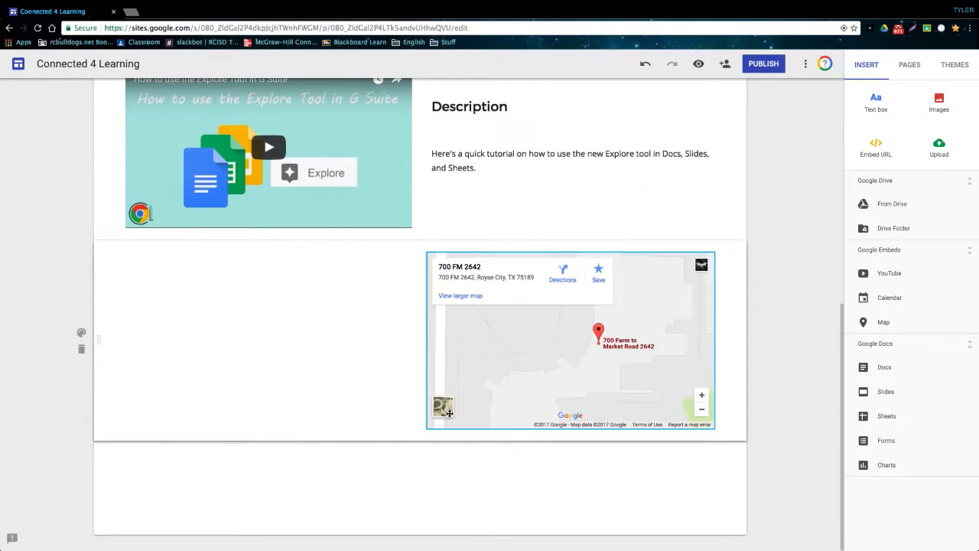
pyautogui.moveTo(426, 428); pyautogui.dragTo(490, 374)
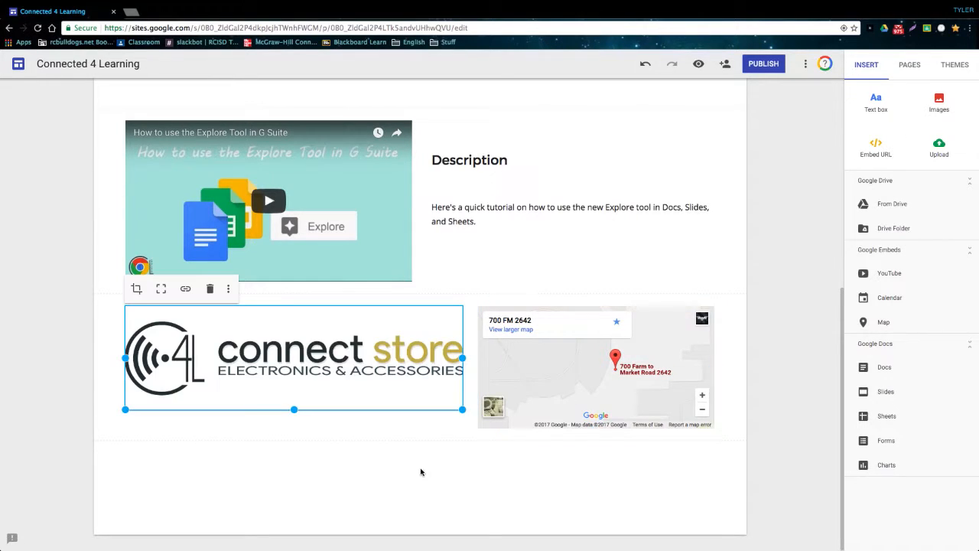
pyautogui.click(421, 470)
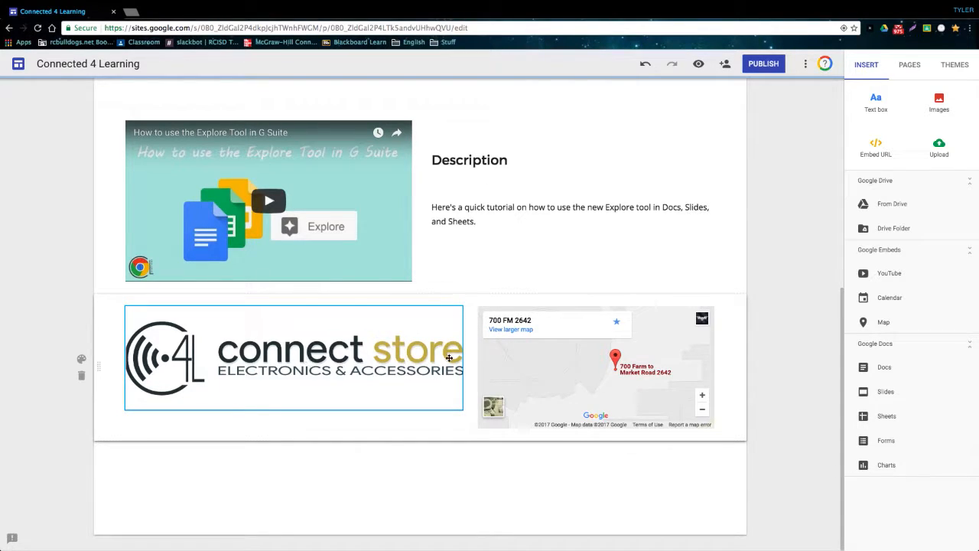
# Add a new page named "G Suite" to the site
pyautogui.scroll(5, 743, 225)
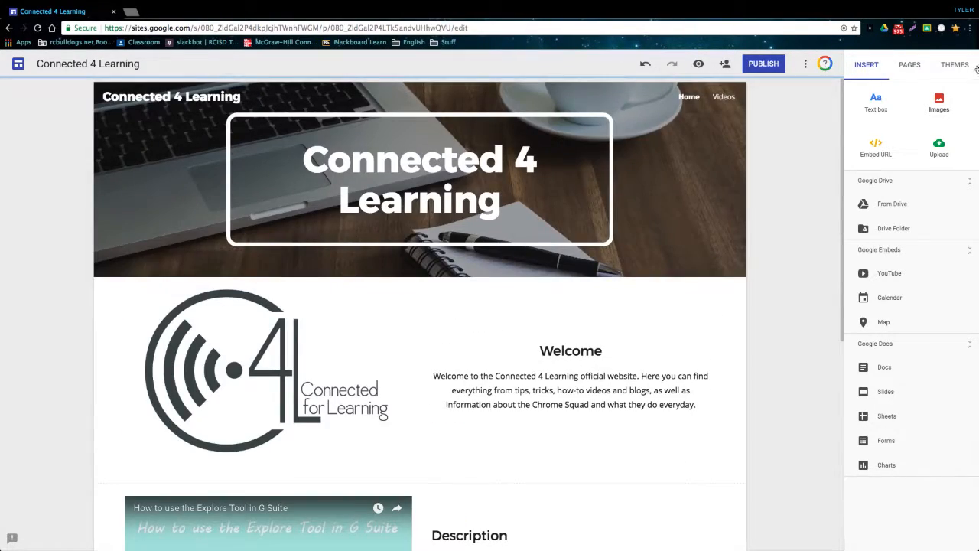
pyautogui.click(908, 65)
pyautogui.click(906, 175)
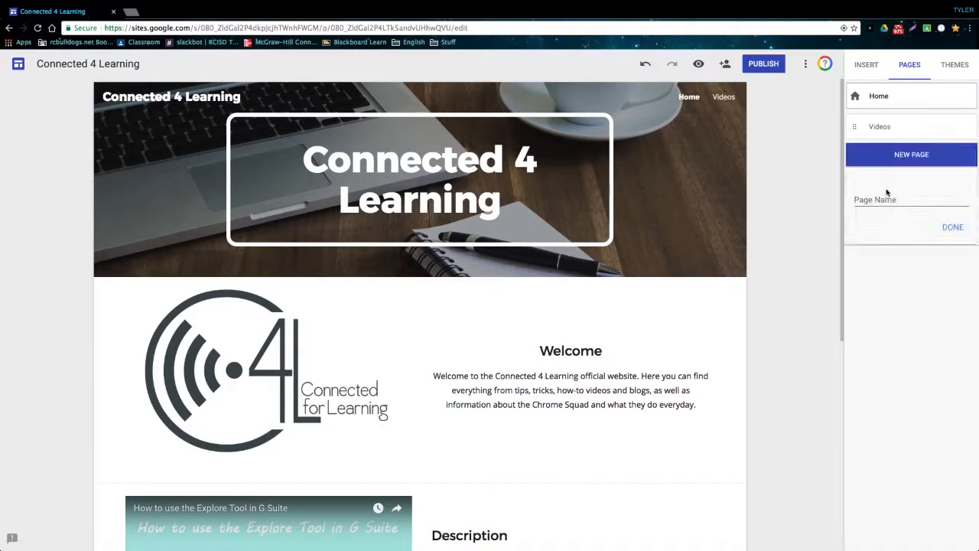
pyautogui.write('G Suite')
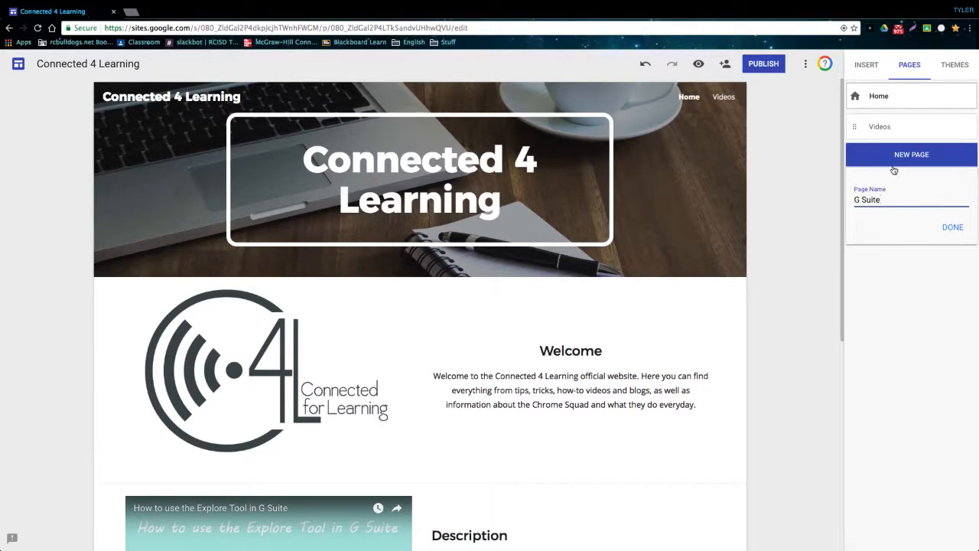
pyautogui.click(945, 237)
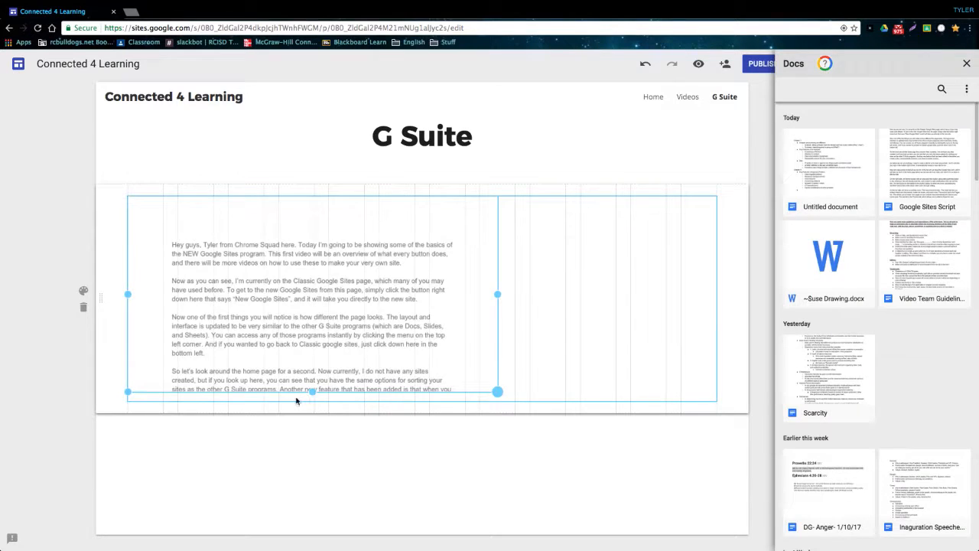
# Embed the Google Sites Script document on the G Suite page and resize it to under half the content width
pyautogui.moveTo(280, 397); pyautogui.dragTo(389, 400)
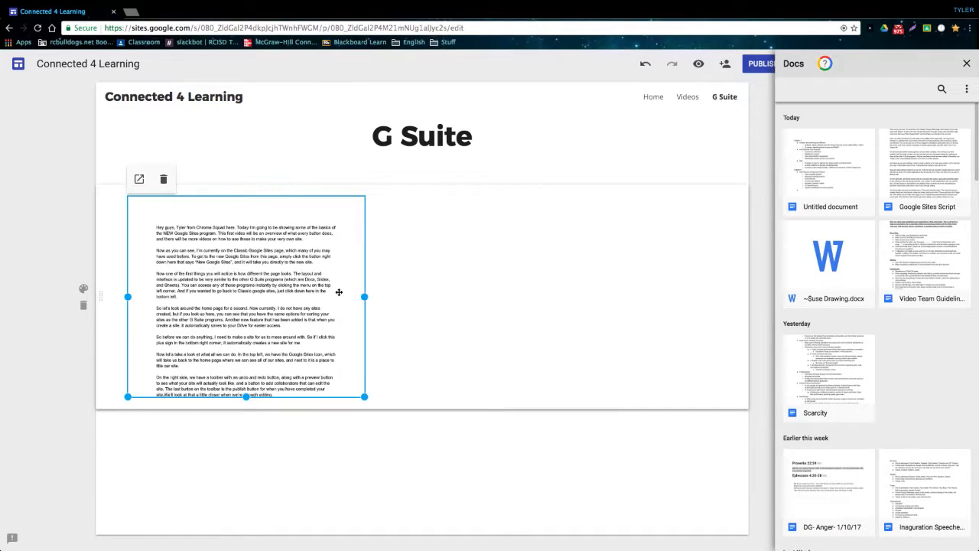
# Add the Visual Analysis presentation beside the document and embed the 2016 Calendar spreadsheet below them on the G Suite page
pyautogui.click(457, 324)
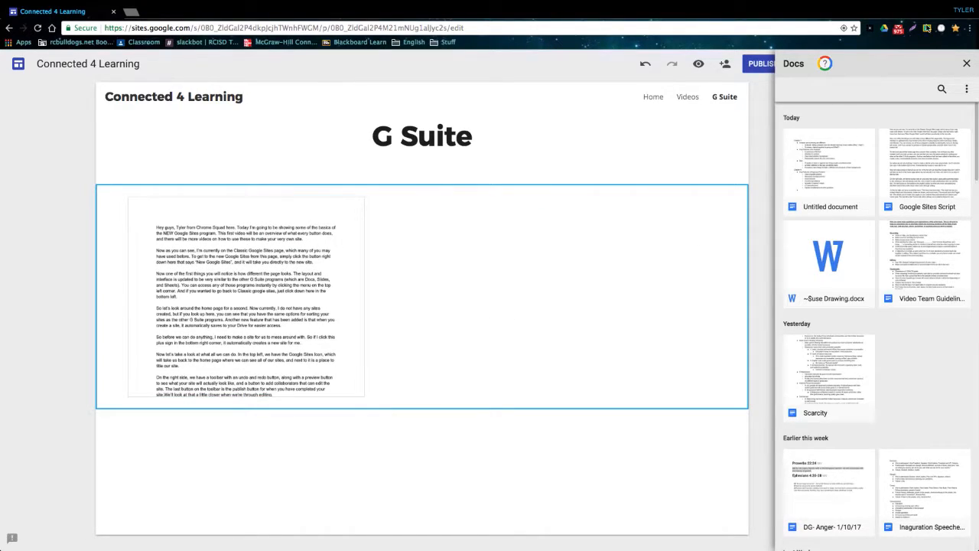
pyautogui.click(967, 65)
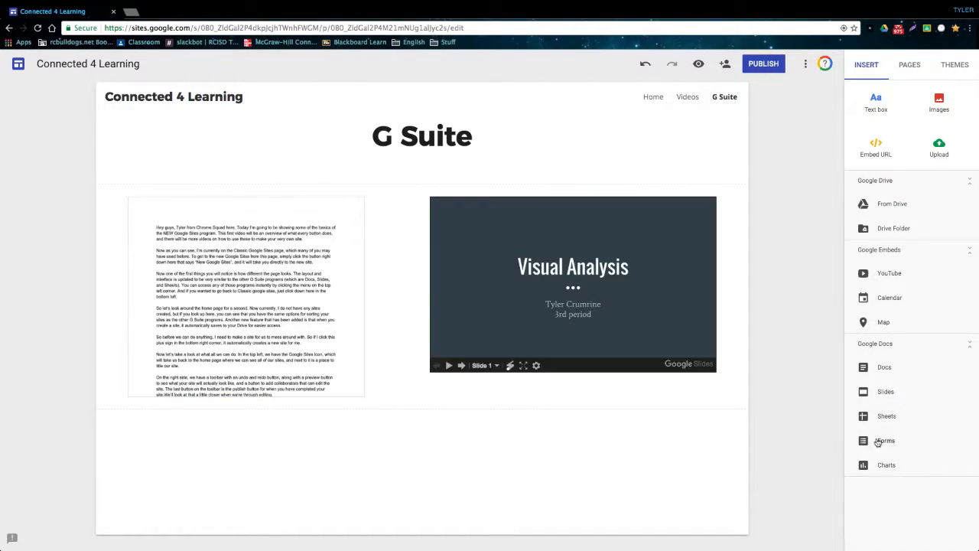
pyautogui.click(884, 415)
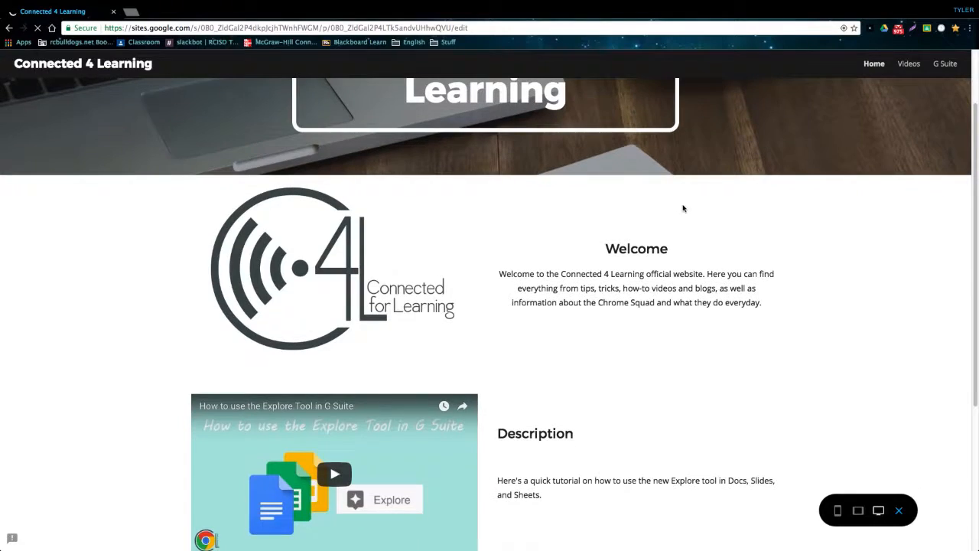
# Preview the site's Home, Videos and G Suite pages, including the embedded document, several Visual Analysis slides and the calendar spreadsheet
pyautogui.scroll(-3, 682, 219)
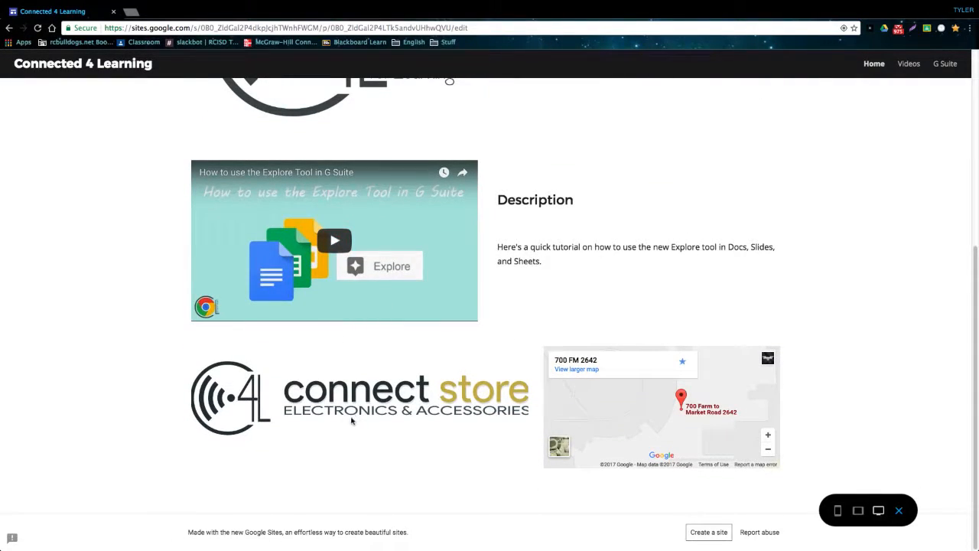
pyautogui.scroll(5, 501, 361)
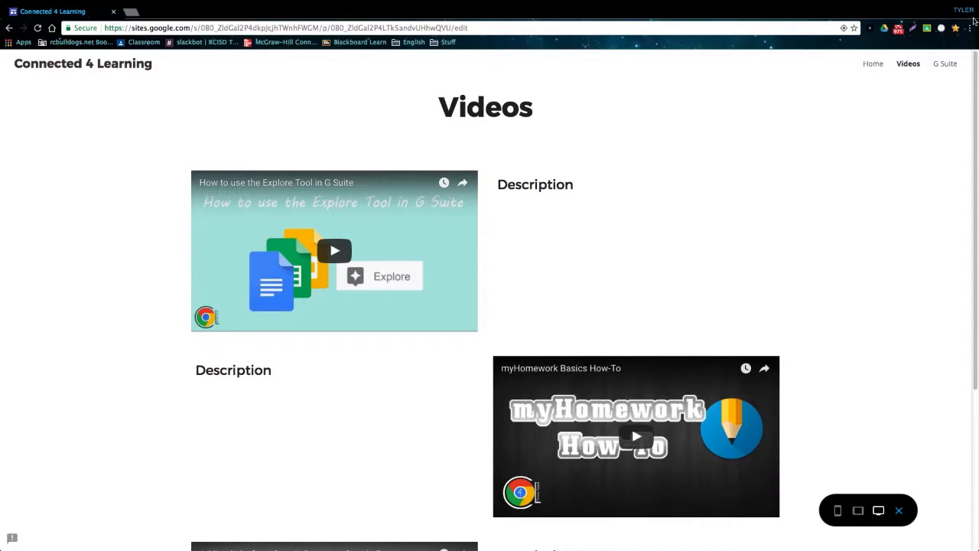
pyautogui.click(944, 64)
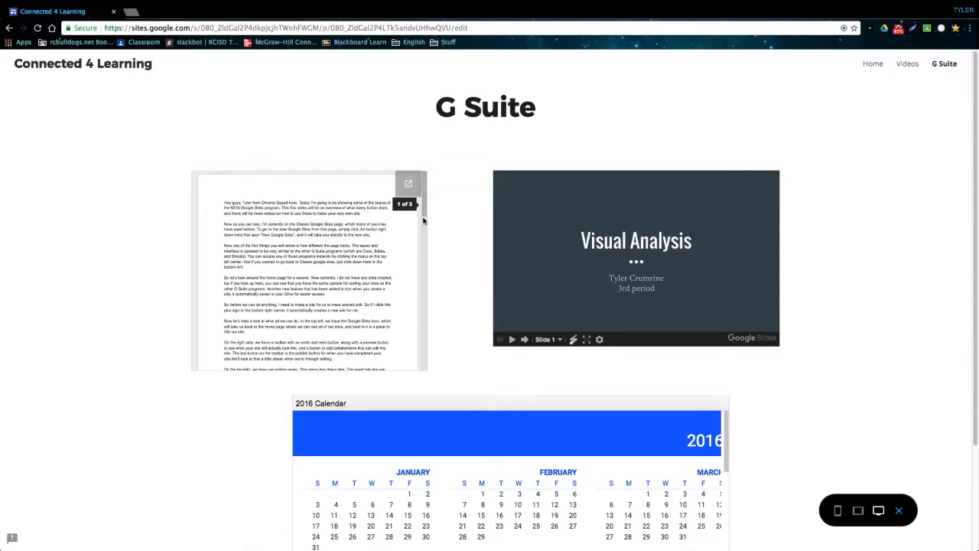
pyautogui.scroll(-5, 423, 221)
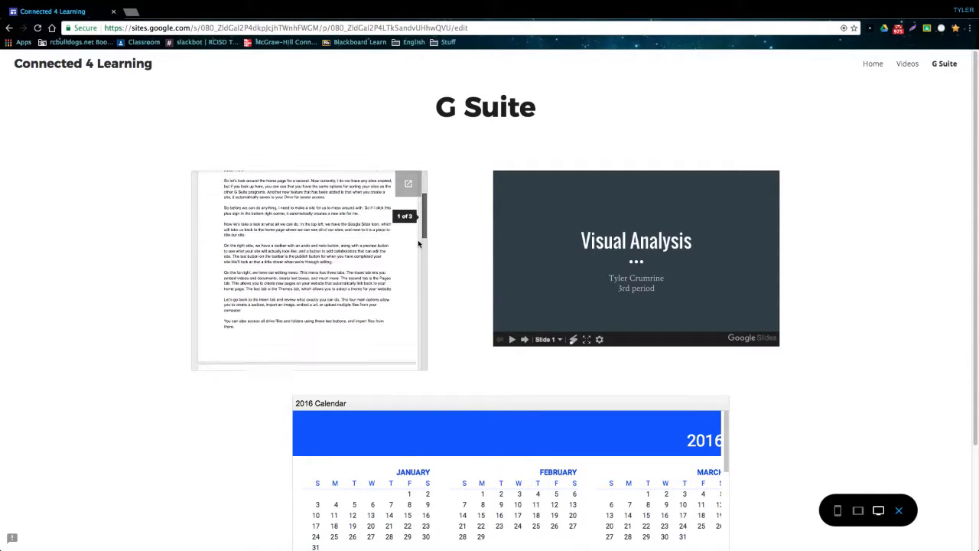
pyautogui.click(524, 340)
pyautogui.click(524, 340)
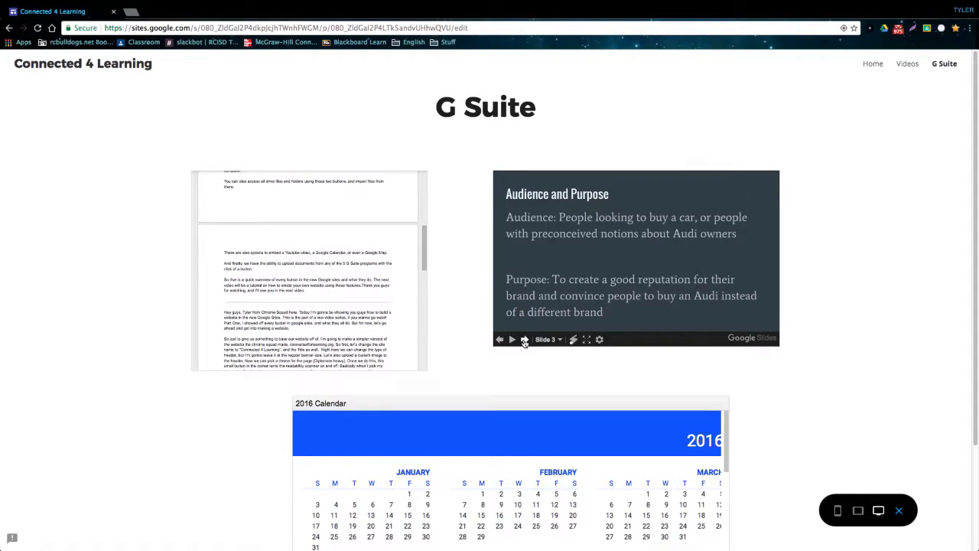
pyautogui.click(523, 339)
pyautogui.scroll(-3, 803, 311)
pyautogui.scroll(-1, 727, 315)
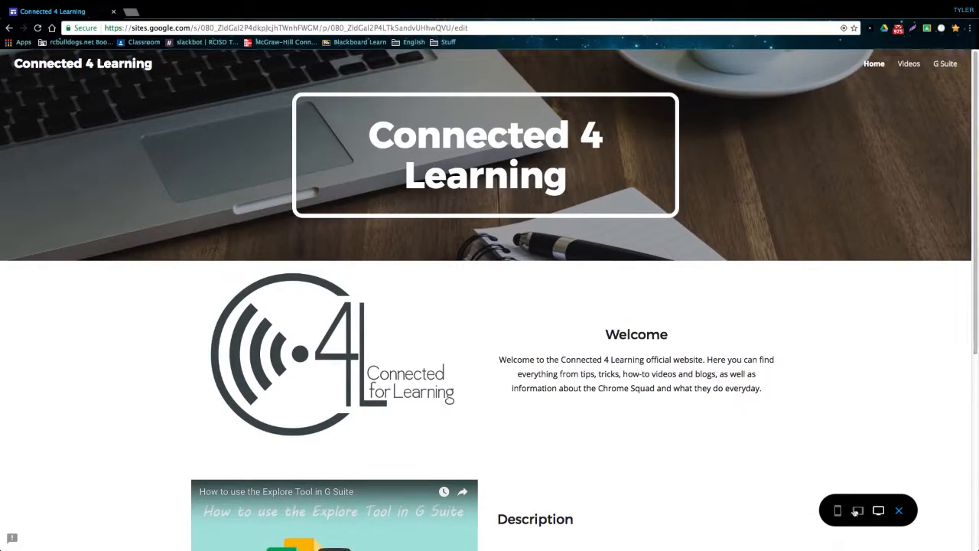
# Preview the Home page in the tablet and phone layouts, return to the desktop layout and leave the preview
pyautogui.click(856, 511)
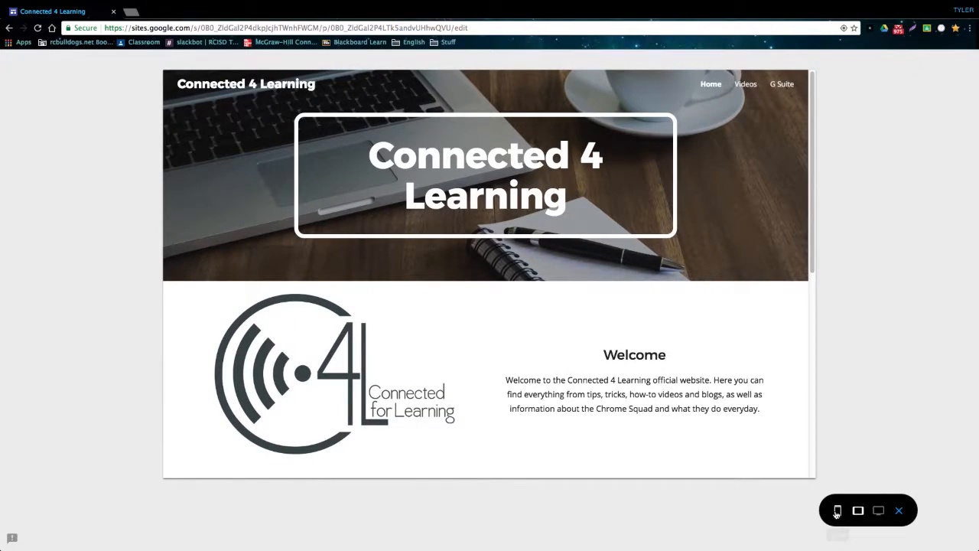
pyautogui.scroll(-5, 742, 349)
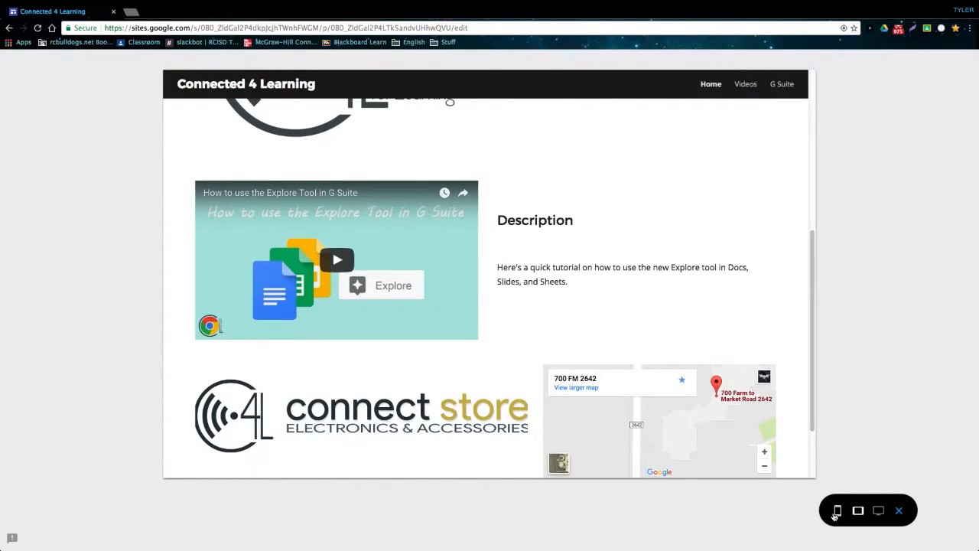
pyautogui.click(838, 511)
pyautogui.scroll(5, 536, 280)
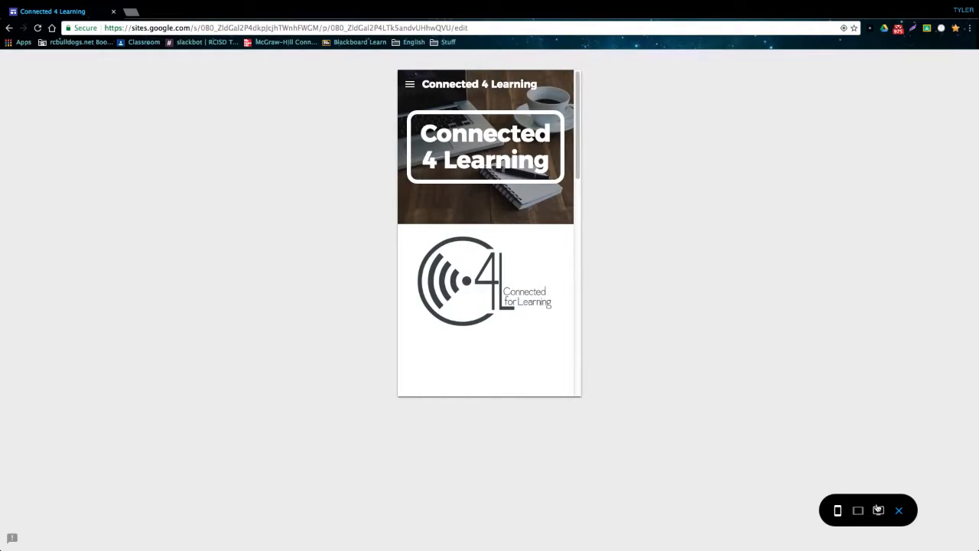
pyautogui.click(878, 510)
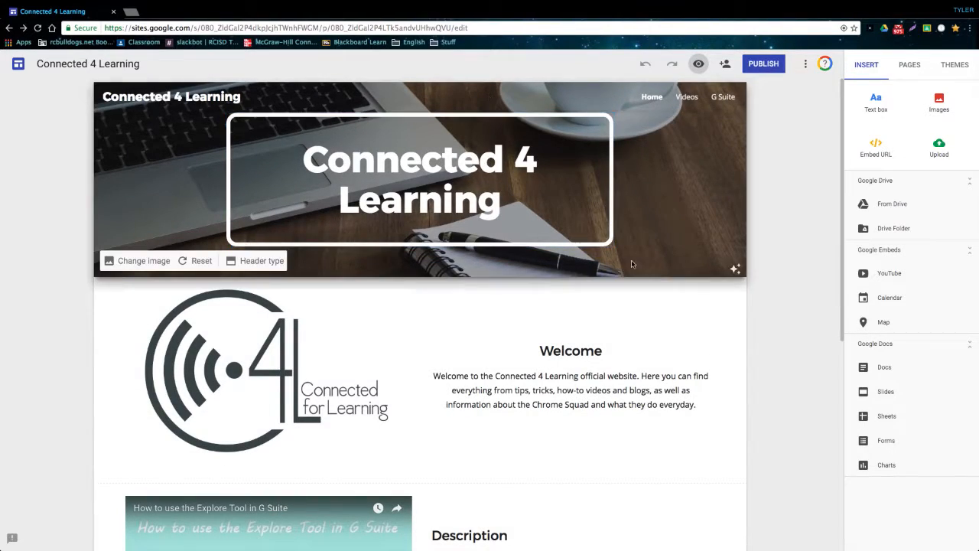
# Open the site's publishing options and look over the Home page in the editor
pyautogui.click(759, 65)
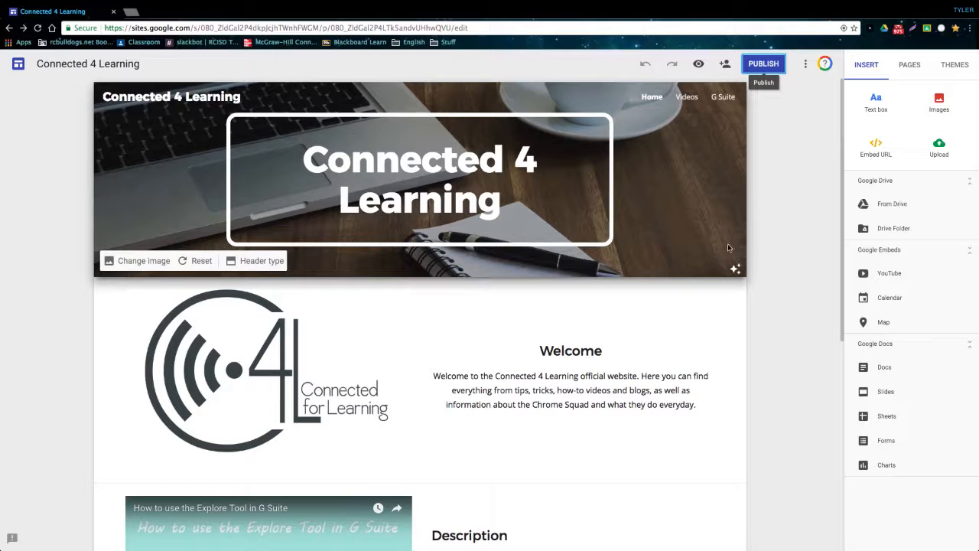
pyautogui.scroll(-5, 319, 457)
pyautogui.scroll(1, 459, 359)
pyautogui.scroll(3, 559, 318)
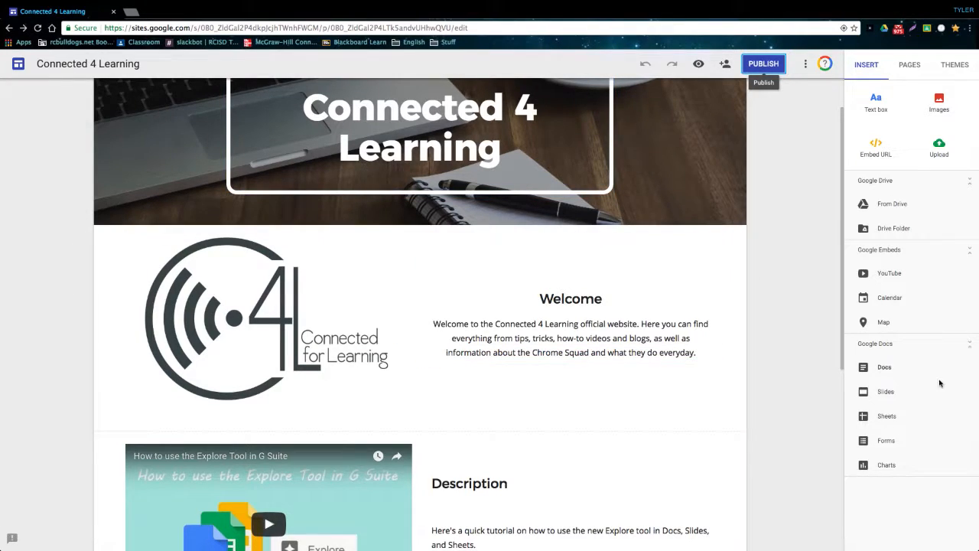
pyautogui.scroll(1, 698, 305)
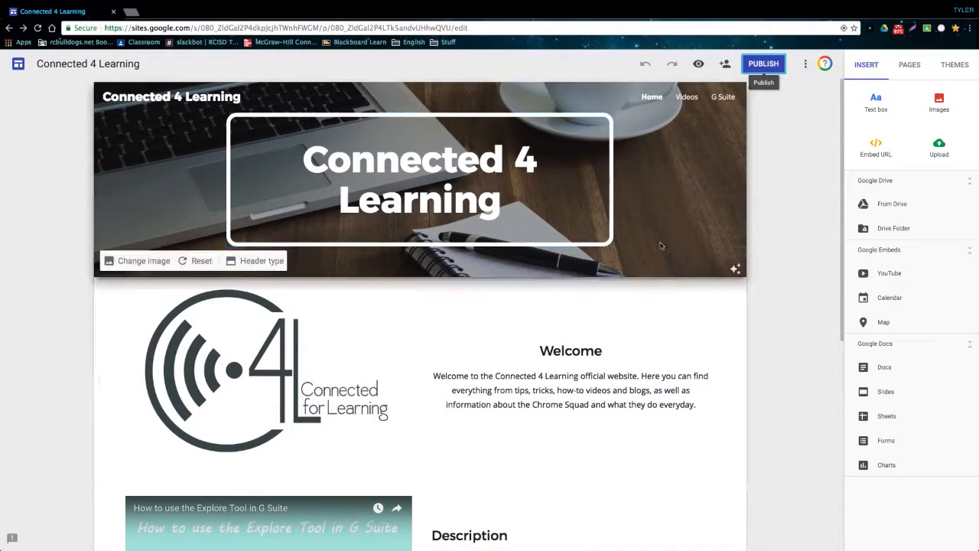